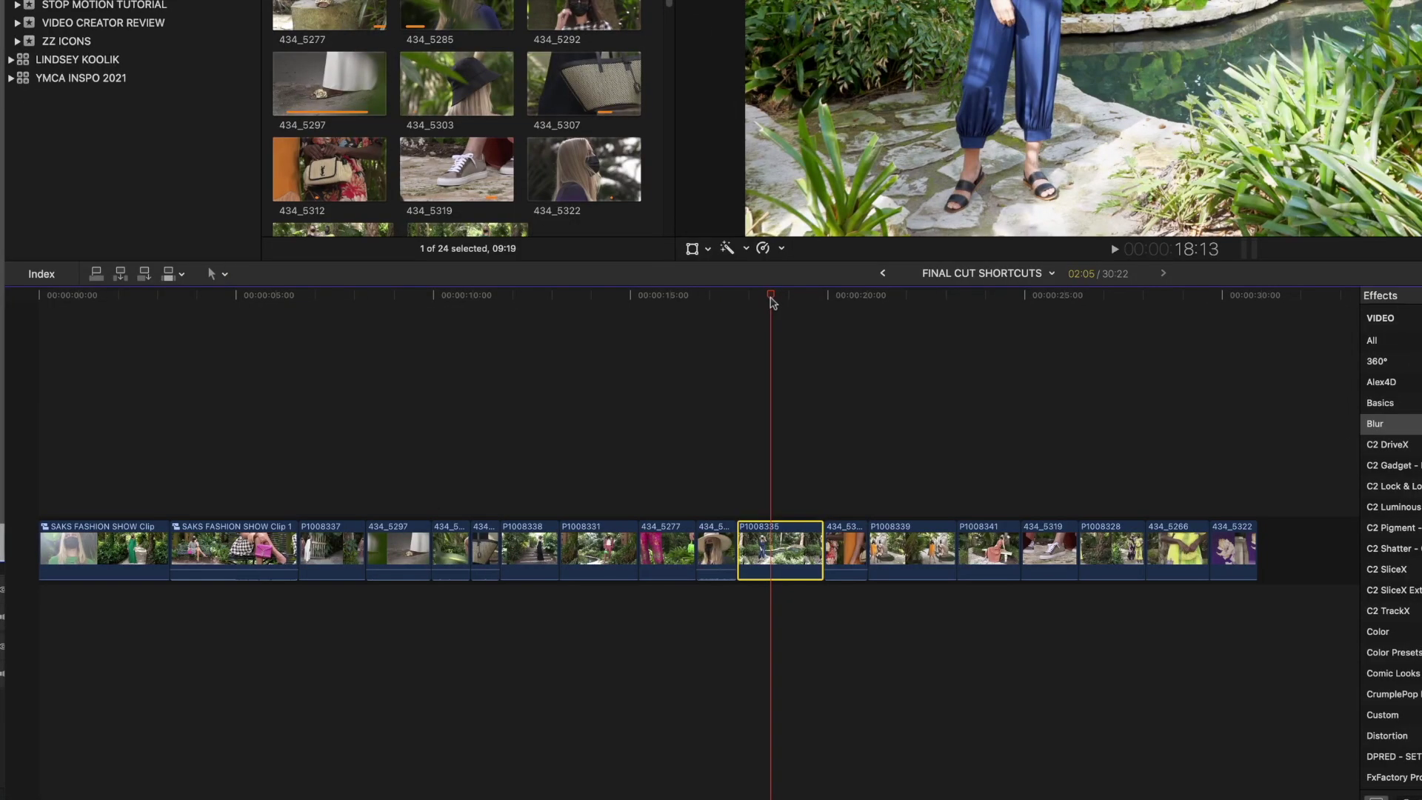
- Zoom in on the selected clip, fit the whole project, and show browser clips as single thumbnails
key("super+equal")
key("super+equal")
key("super+equal")
key("super+equal")
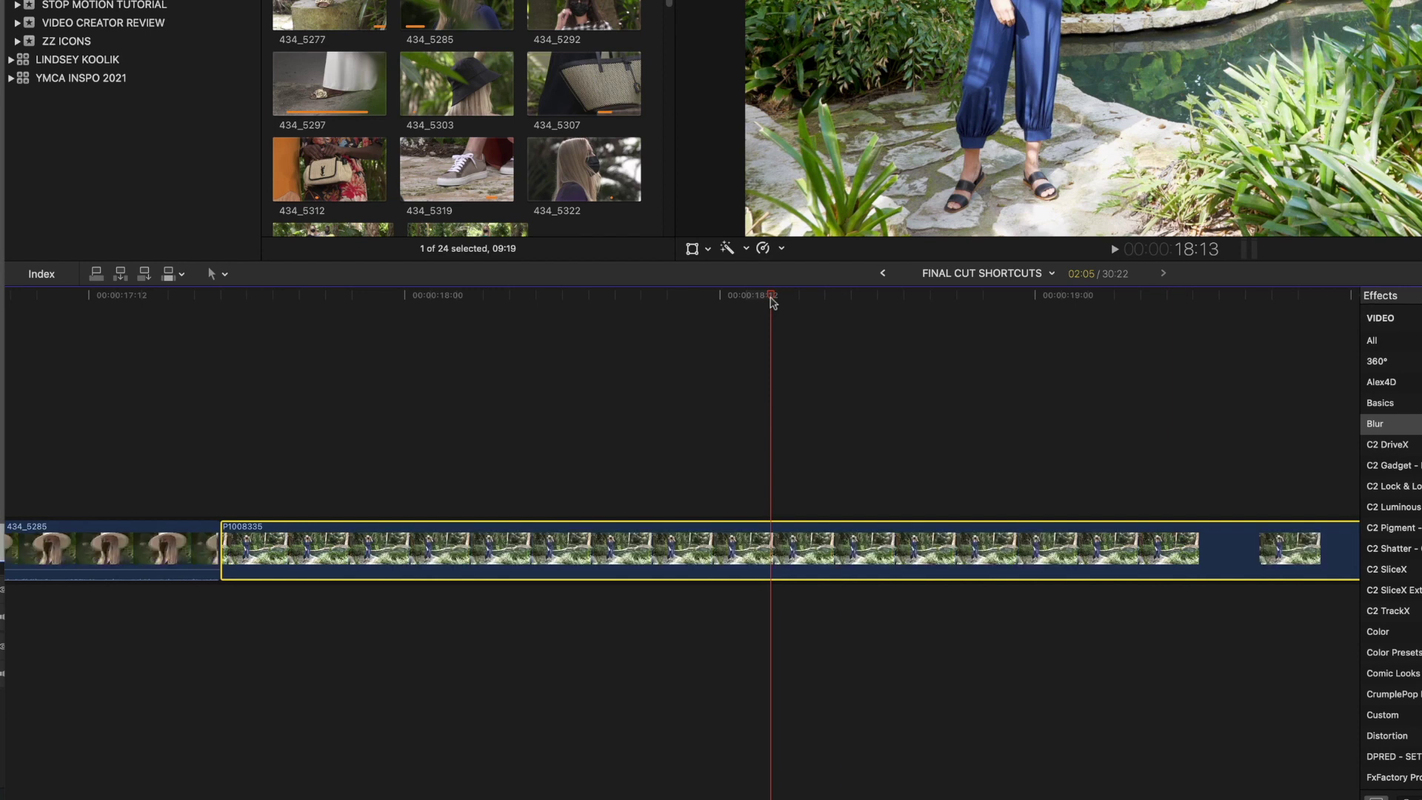
key("shift+z")
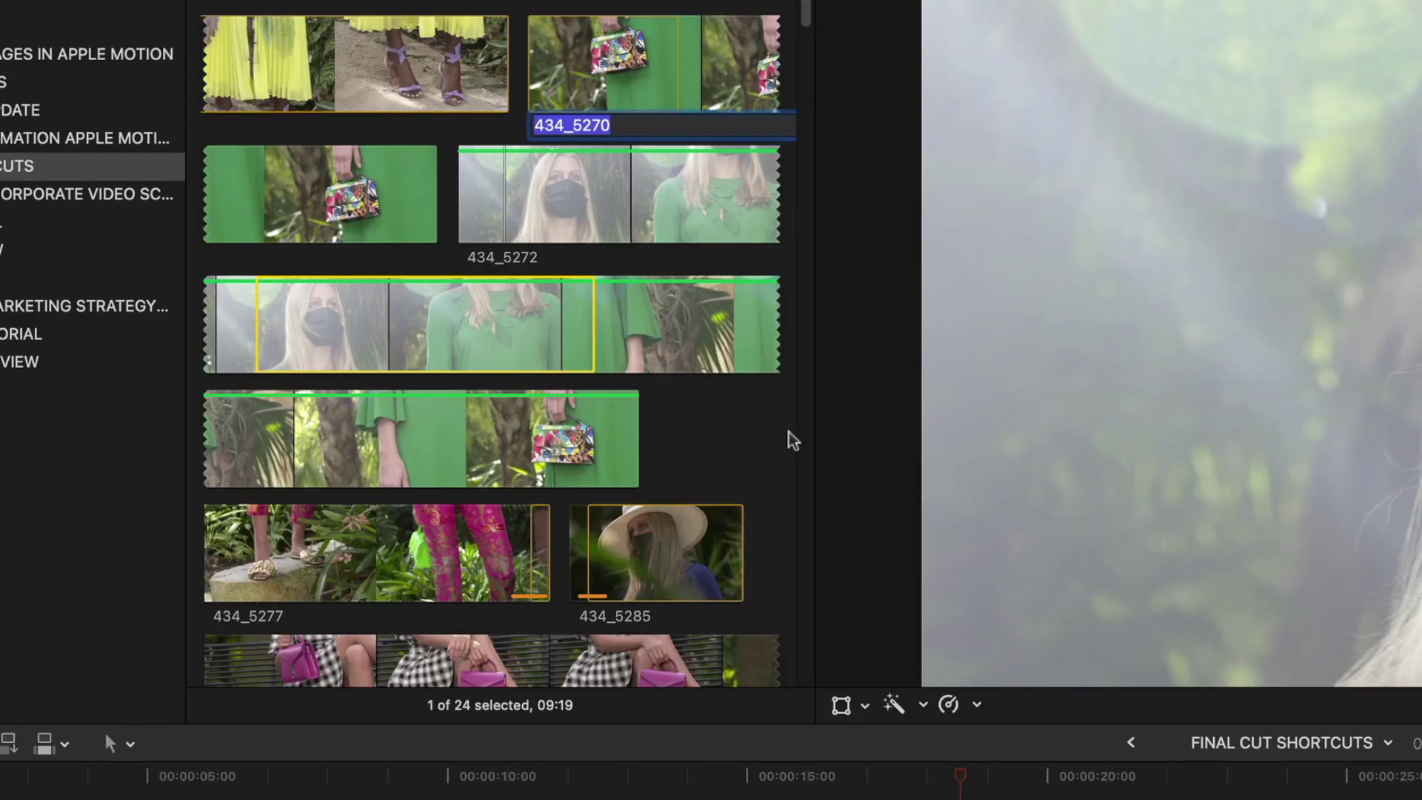
left_click(658, 74)
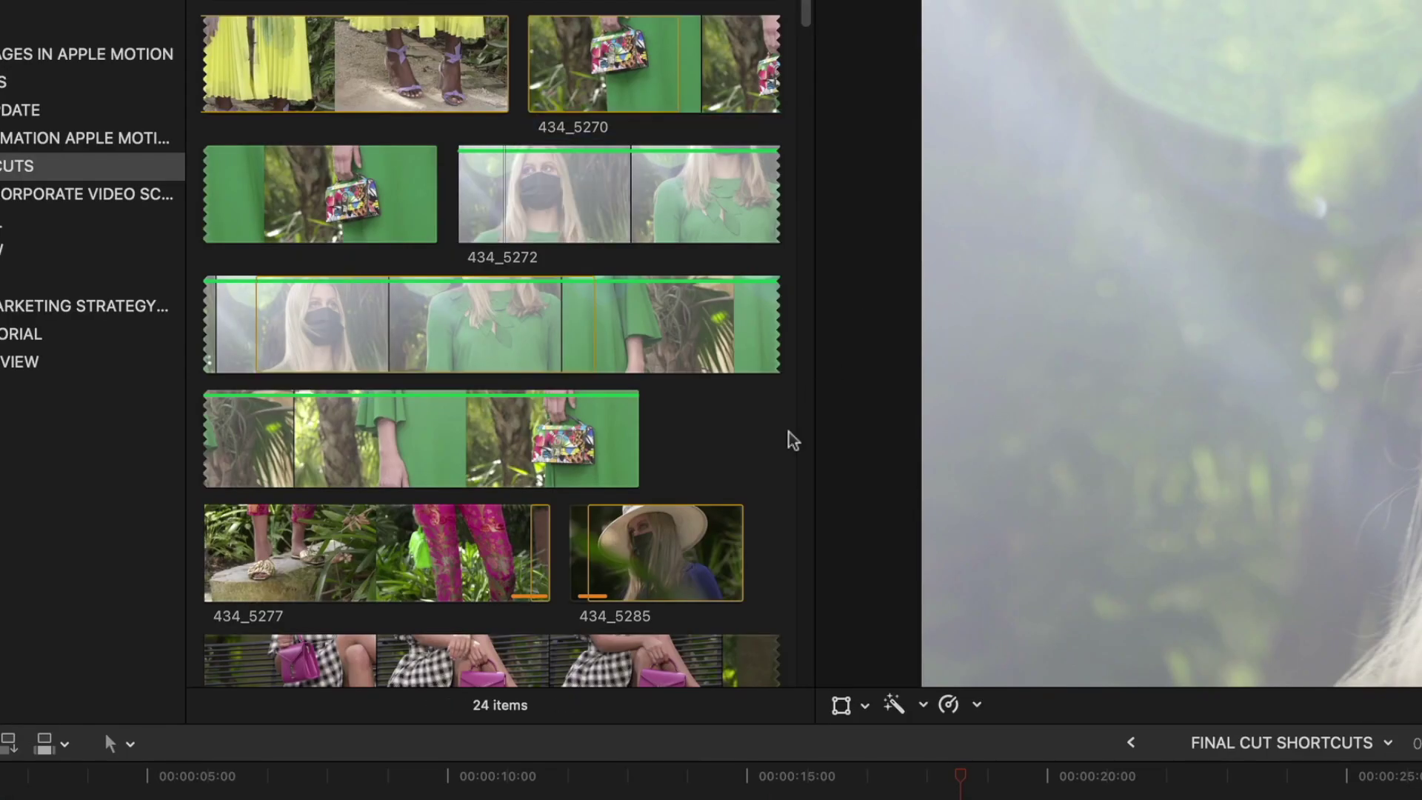
key("shift+z")
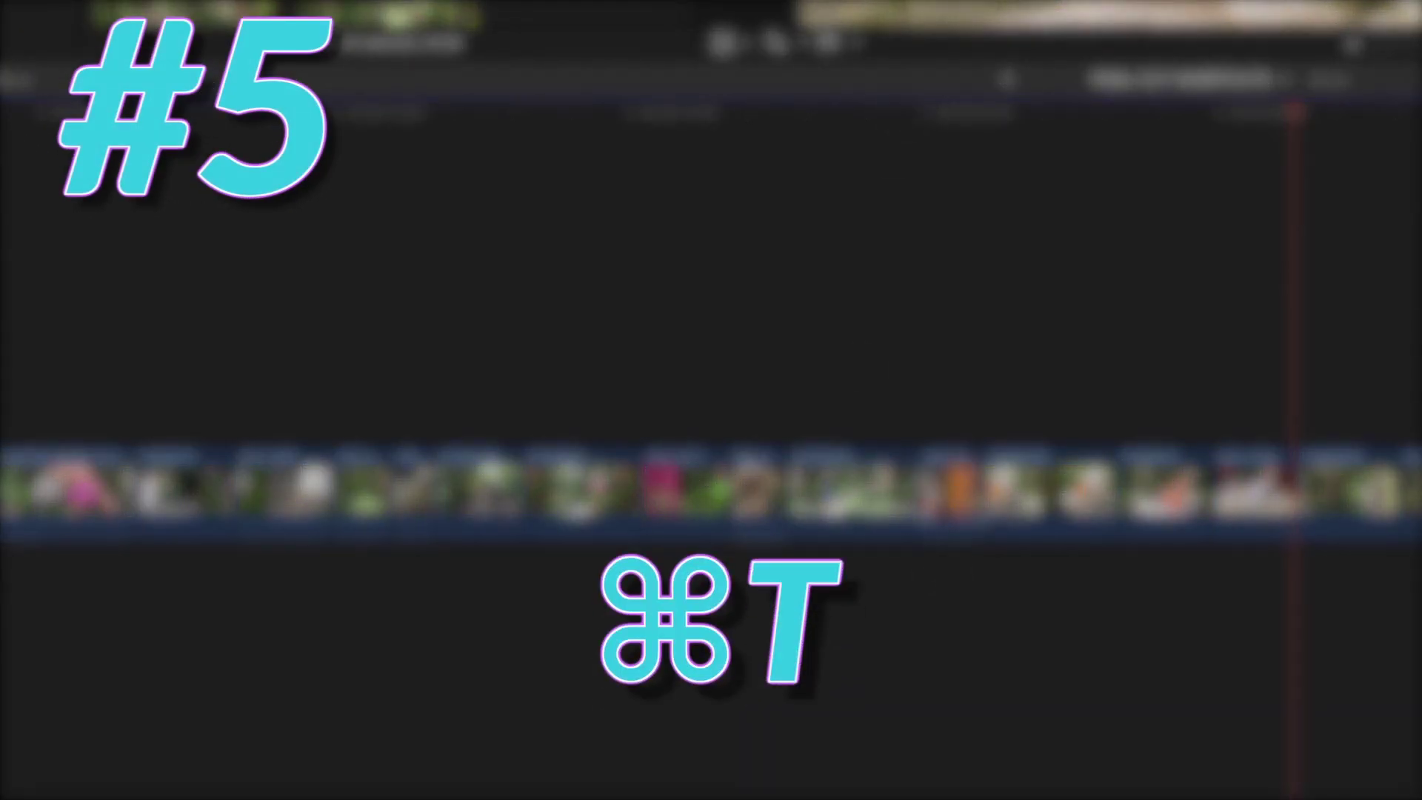
- Add a cross dissolve at the edit point after P1008335 and play it back
left_click(922, 444)
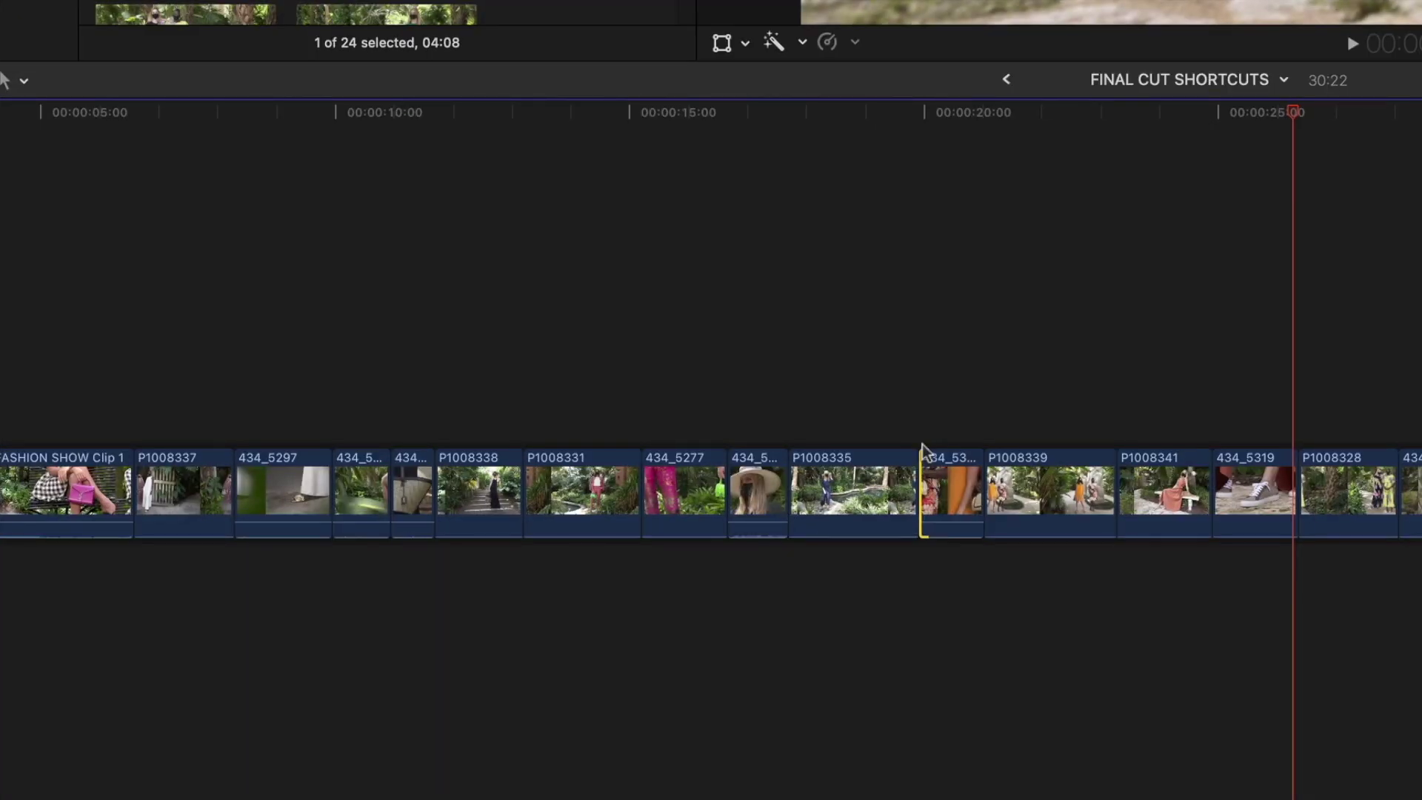
key("super+t")
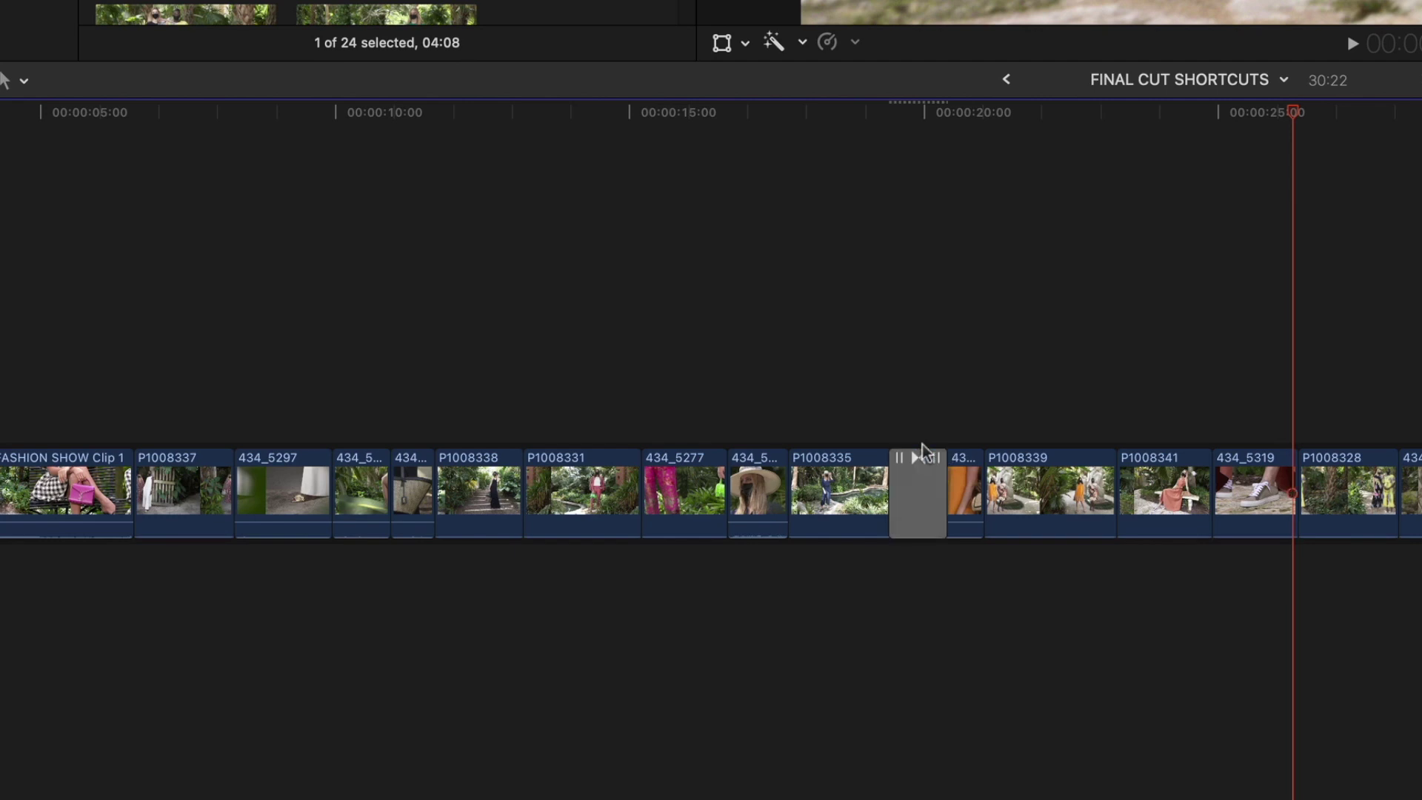
left_click(876, 115)
key("space")
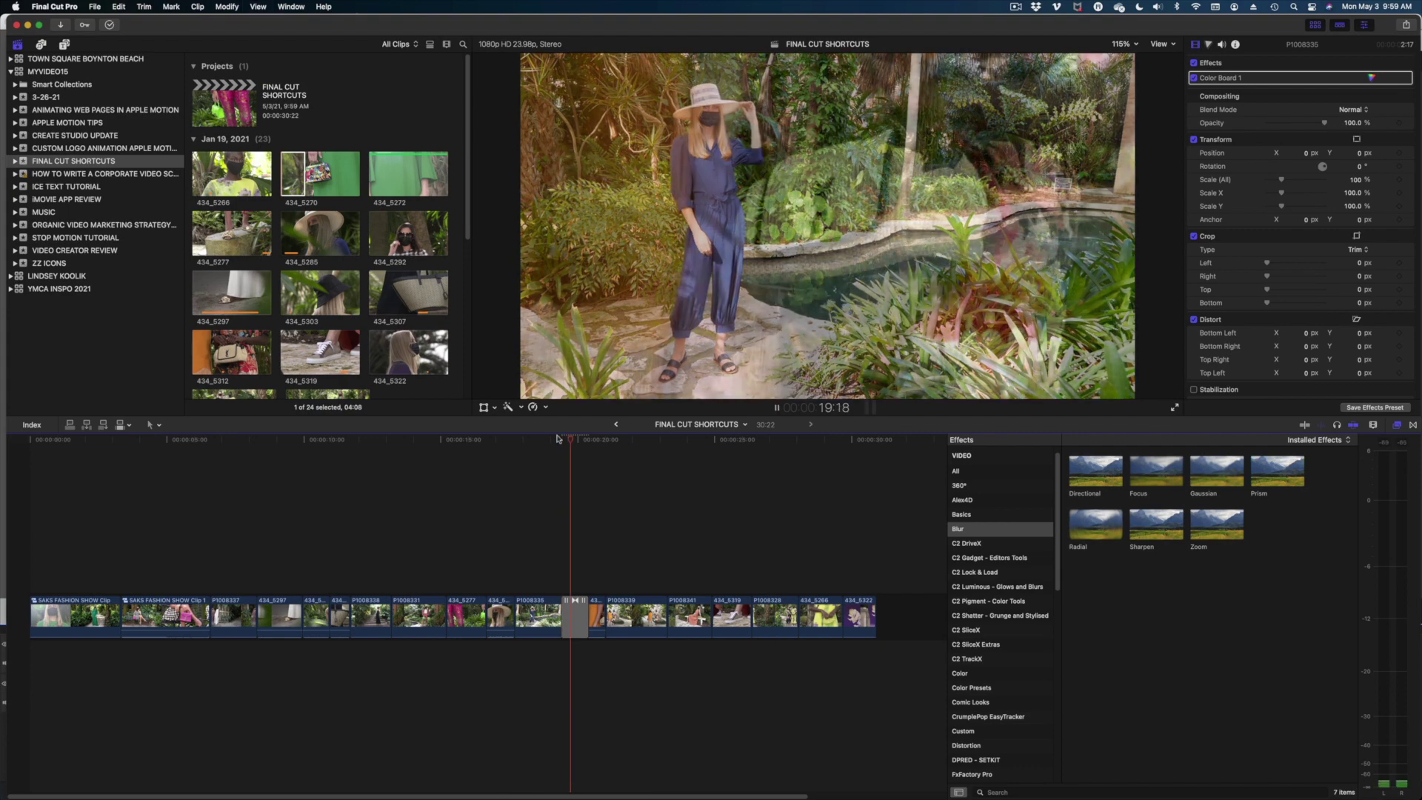
key("space")
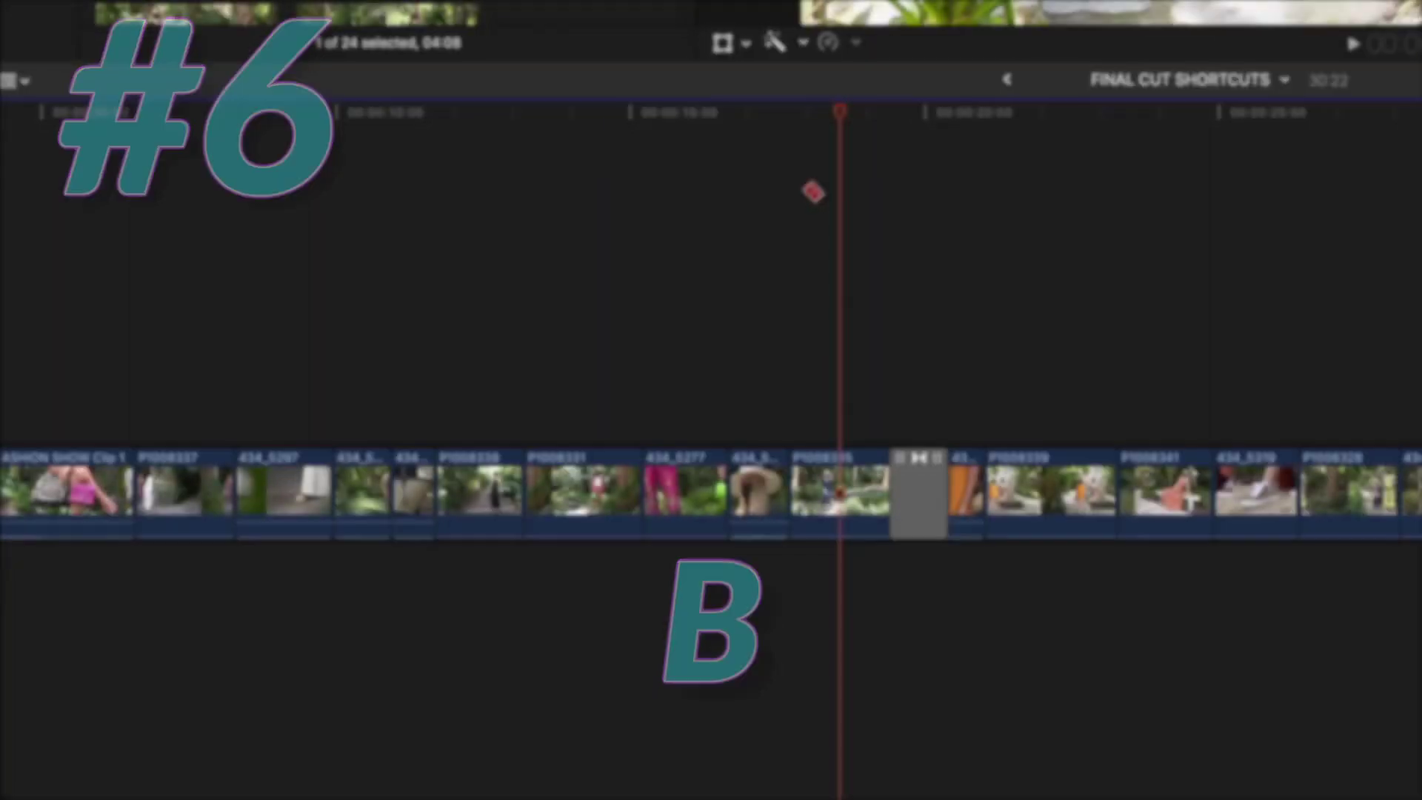
- Blade P1008335 at the playhead and connect 434_5303 above the storyline at about 0:10:17
left_click(841, 496)
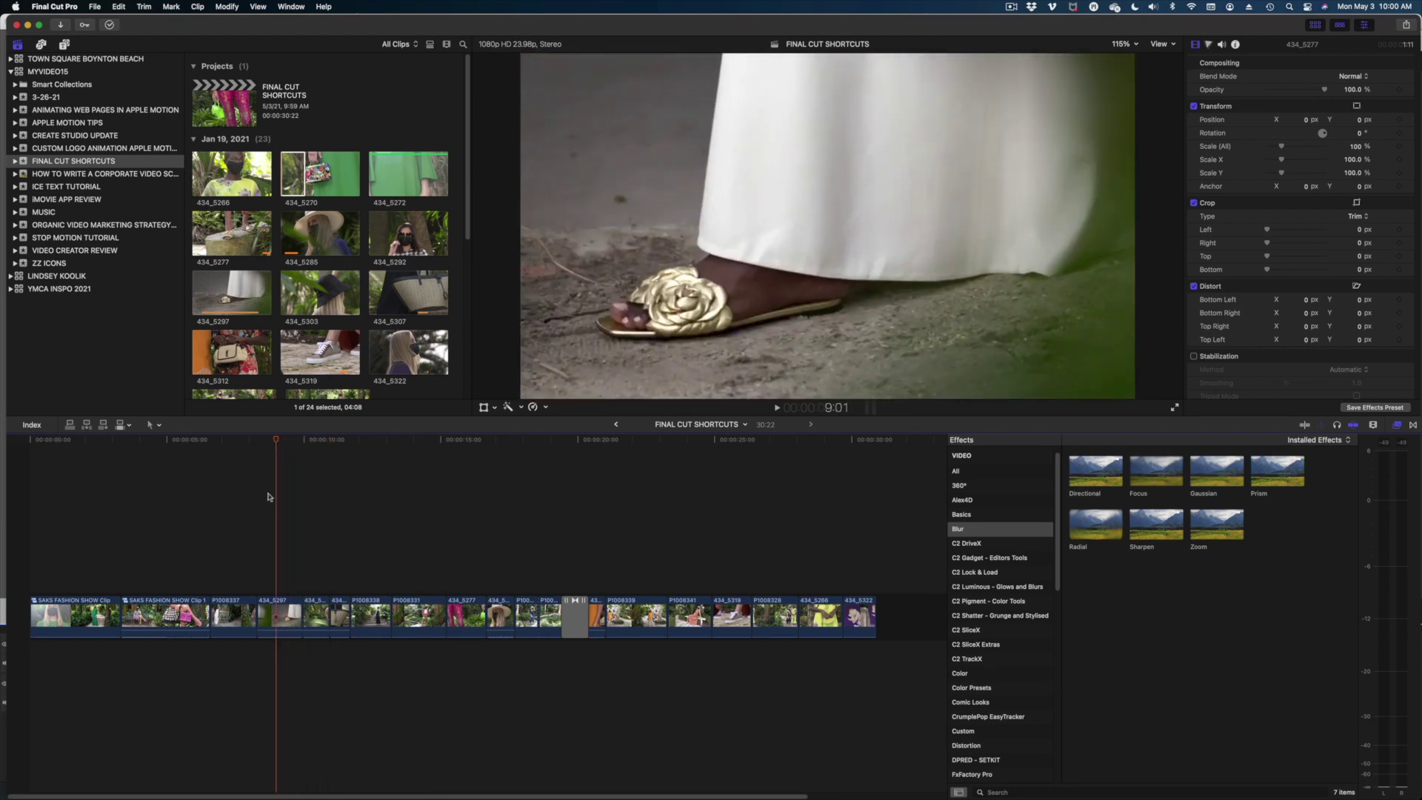
left_click(258, 493)
left_click(320, 274)
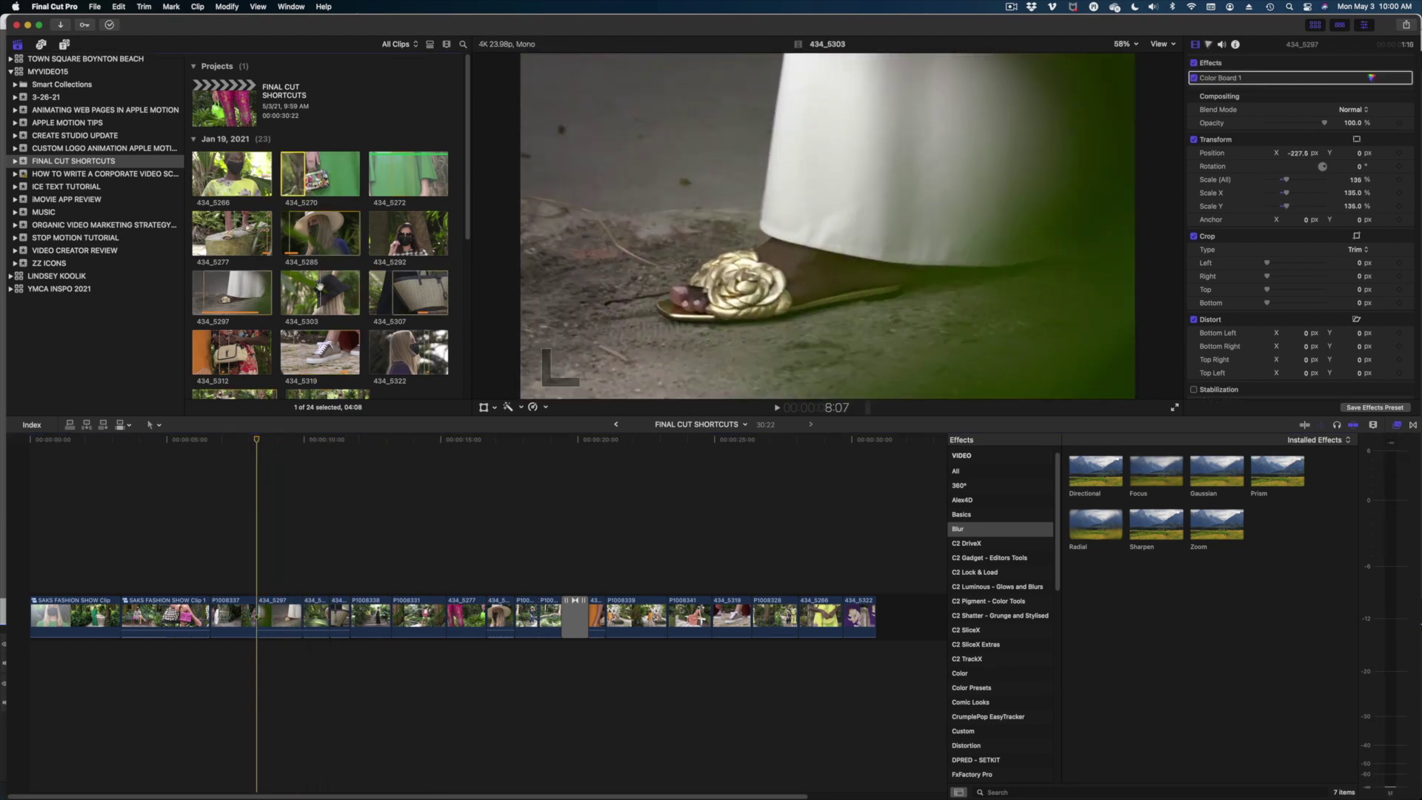
left_click_drag(311, 304, 361, 527)
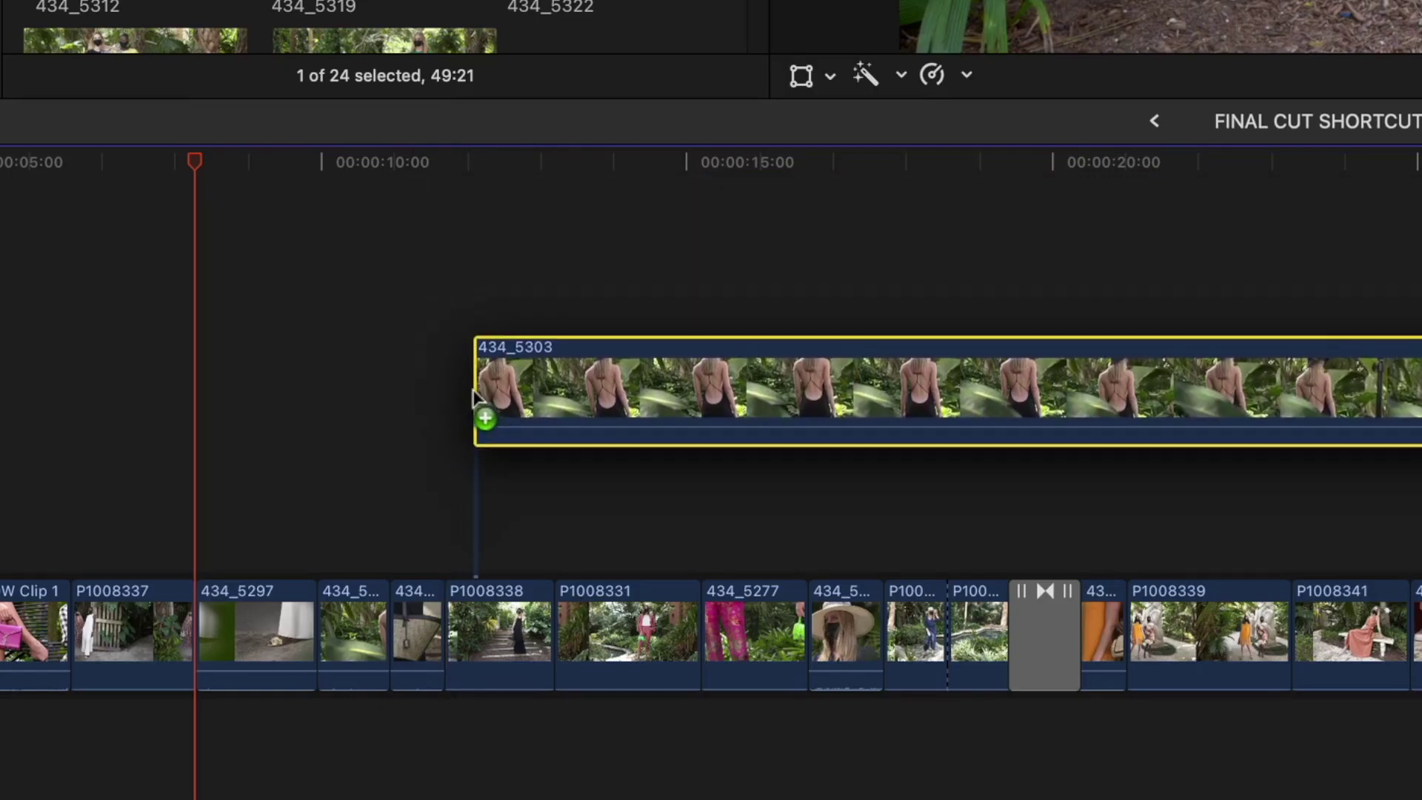
left_click_drag(474, 400, 438, 511)
left_click_drag(445, 157, 471, 169)
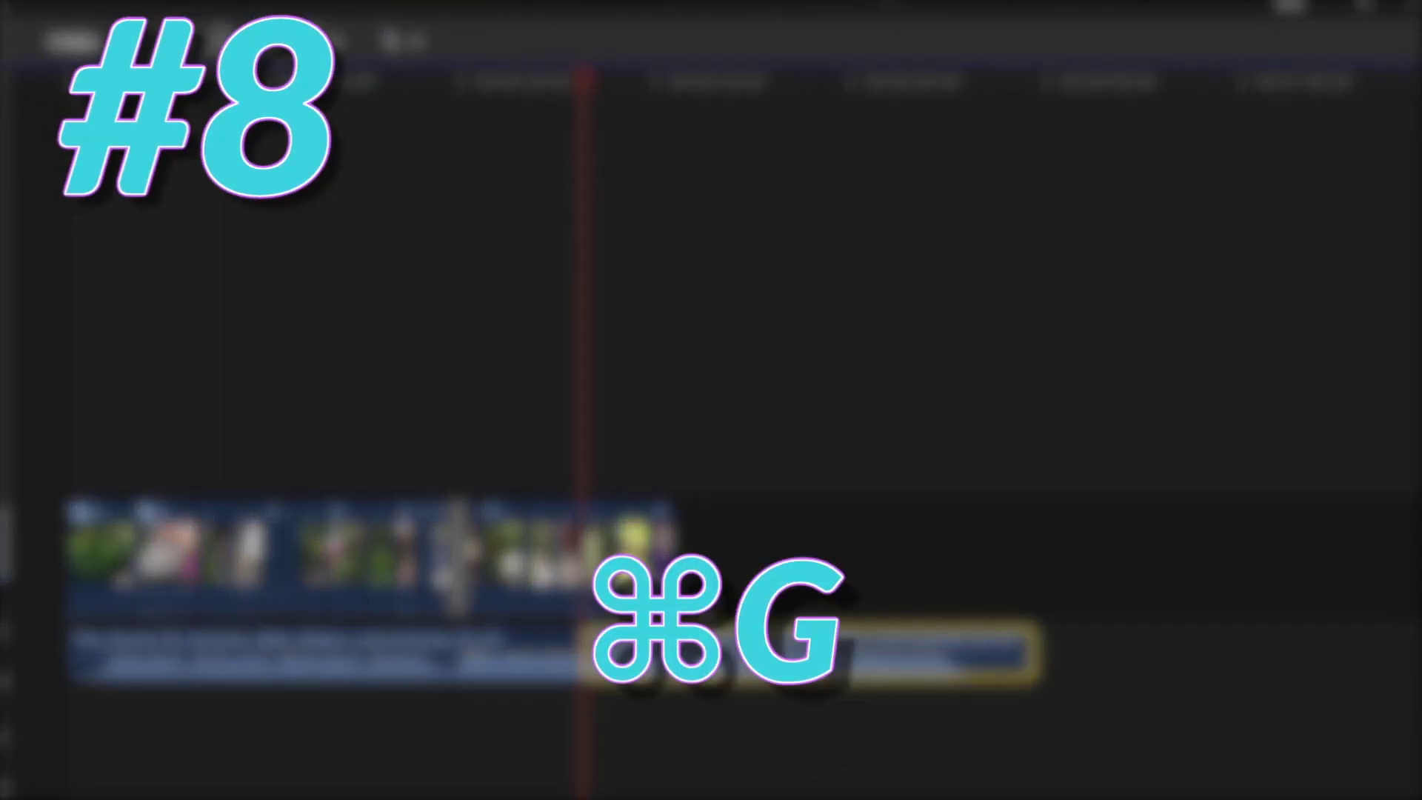
- Join both music clips into a connected storyline and move it later in the timeline
left_click(533, 657, "super")
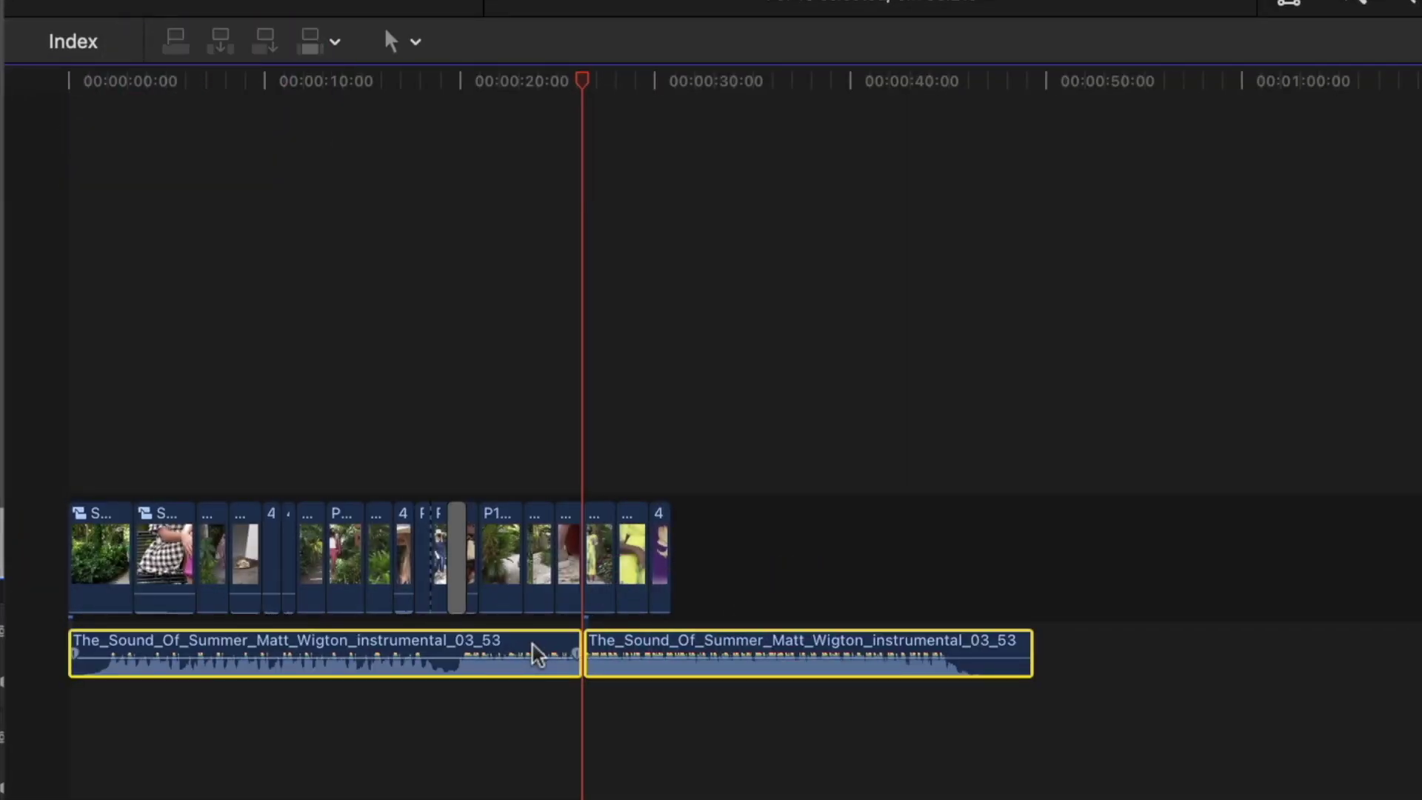
key("super+g")
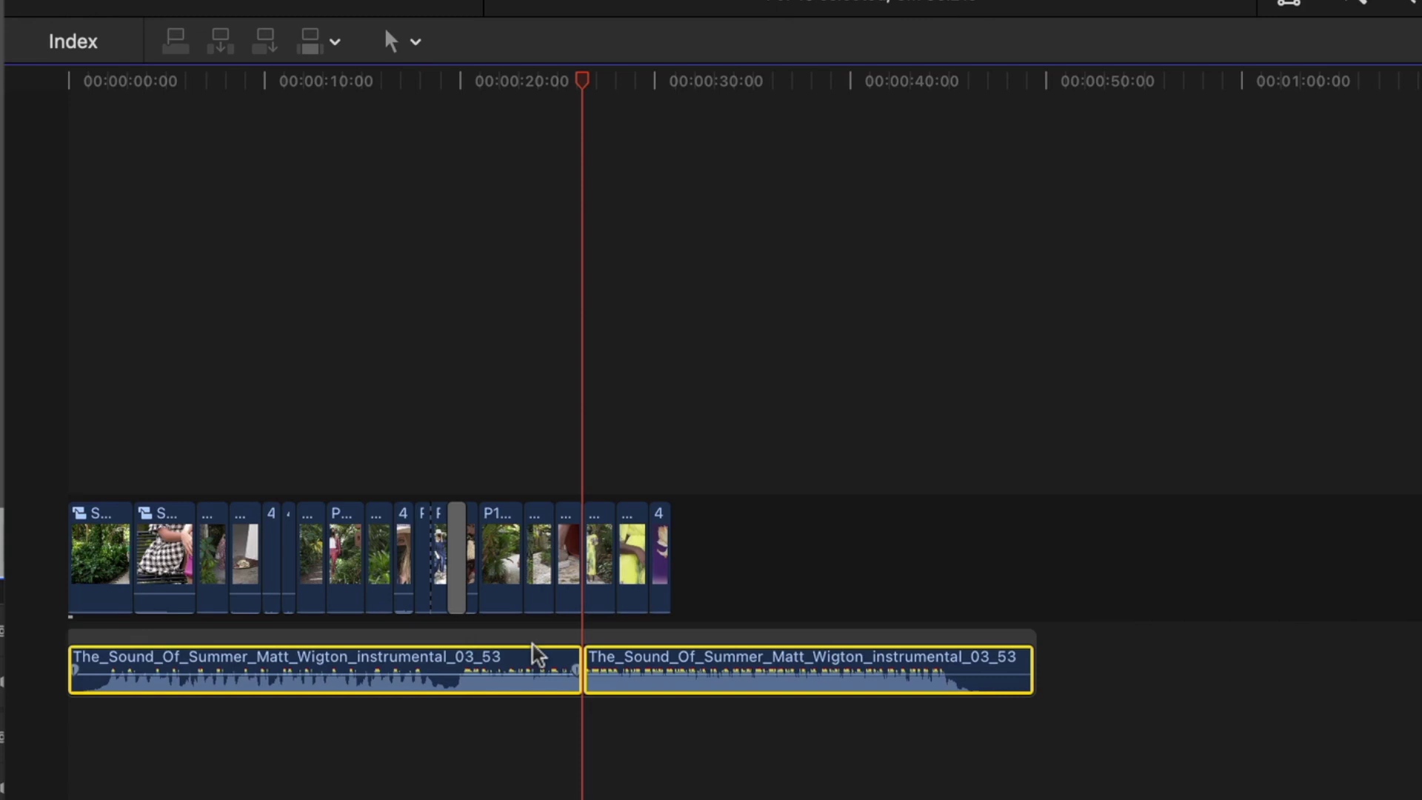
left_click_drag(546, 624, 943, 696)
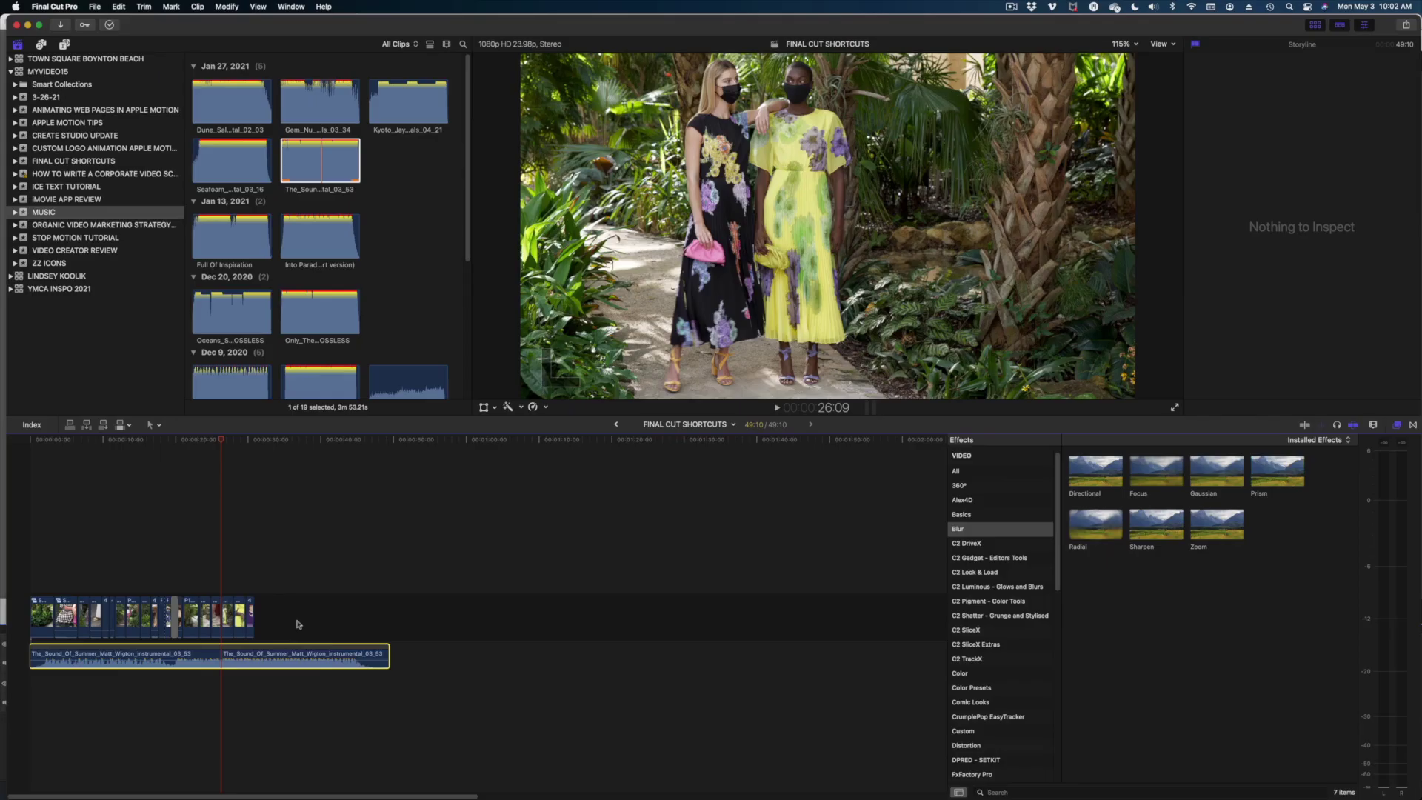
mouse_move(294, 652)
left_mouse_down()
mouse_move(422, 734)
mouse_move(323, 694)
mouse_move(276, 655)
left_mouse_up()
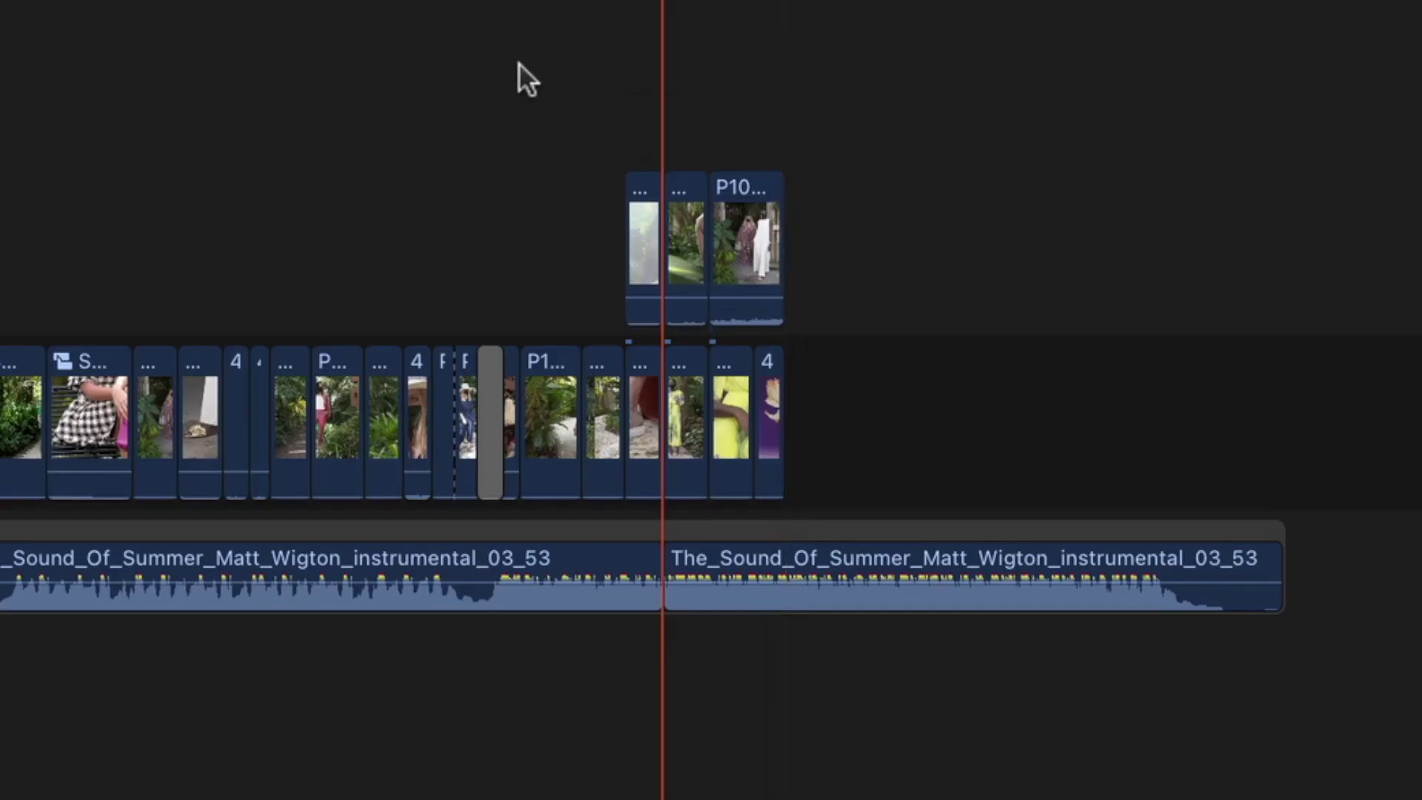
- Group the three connected video clips into a storyline and move it earlier
left_click_drag(181, 520, 271, 555)
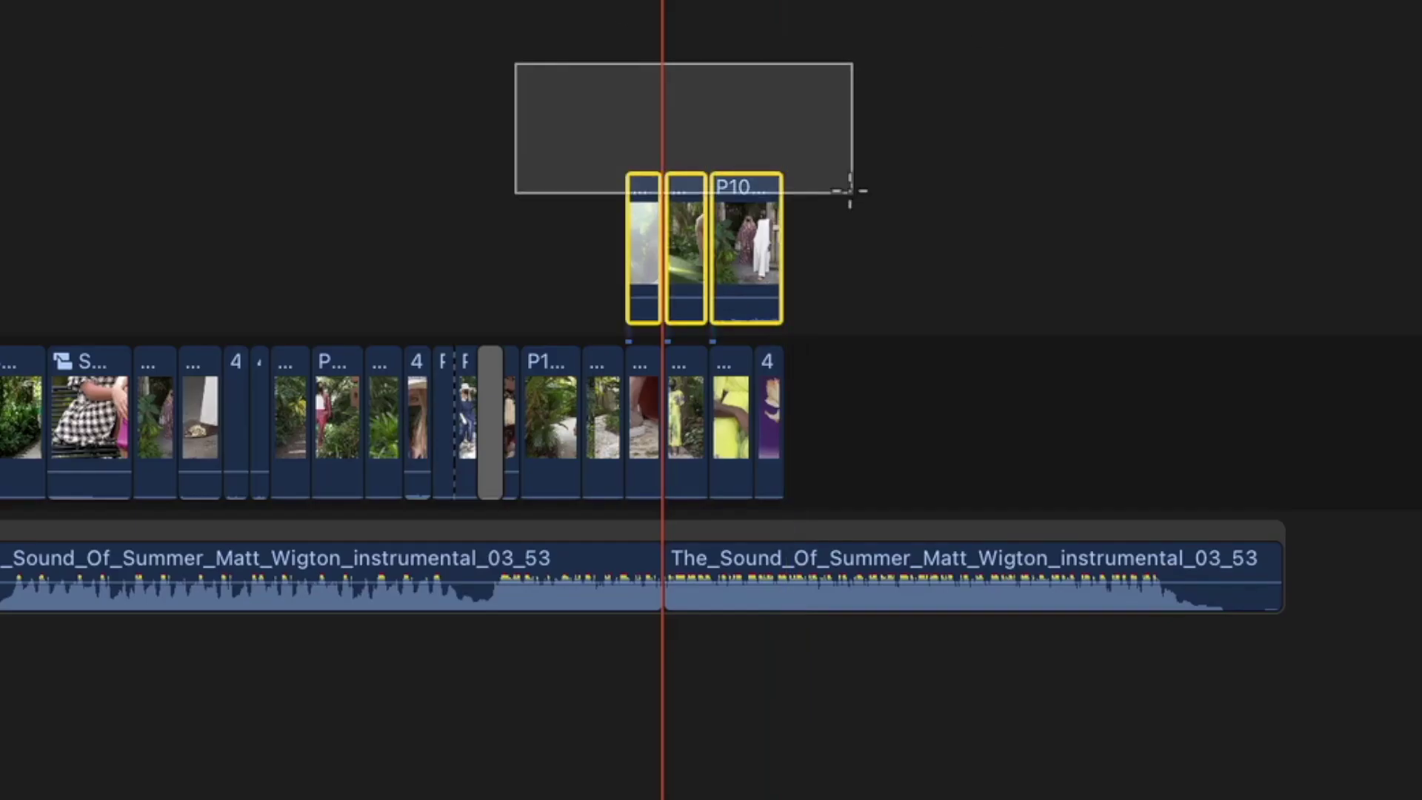
left_click_drag(850, 190, 850, 188)
key("super+g")
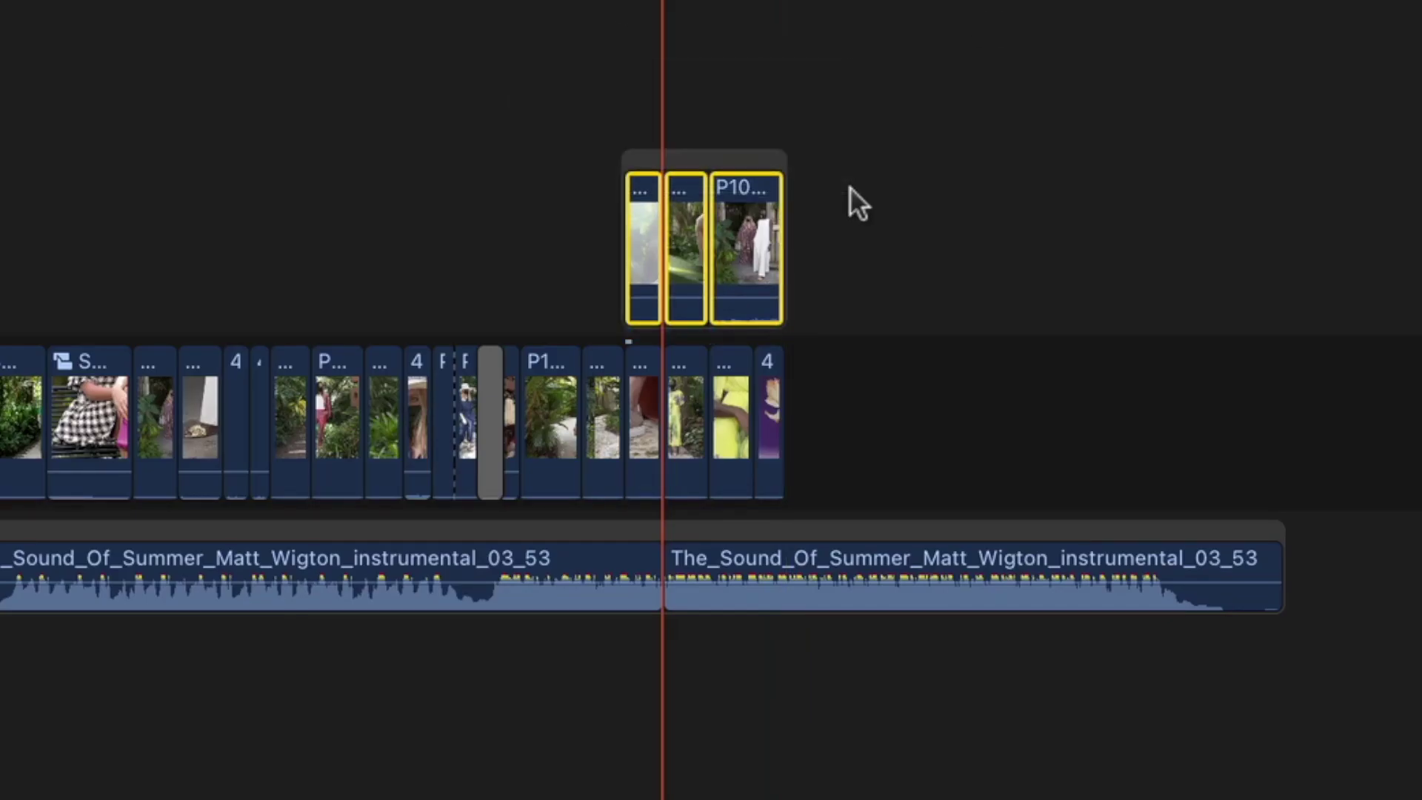
left_click_drag(779, 159, 407, 140)
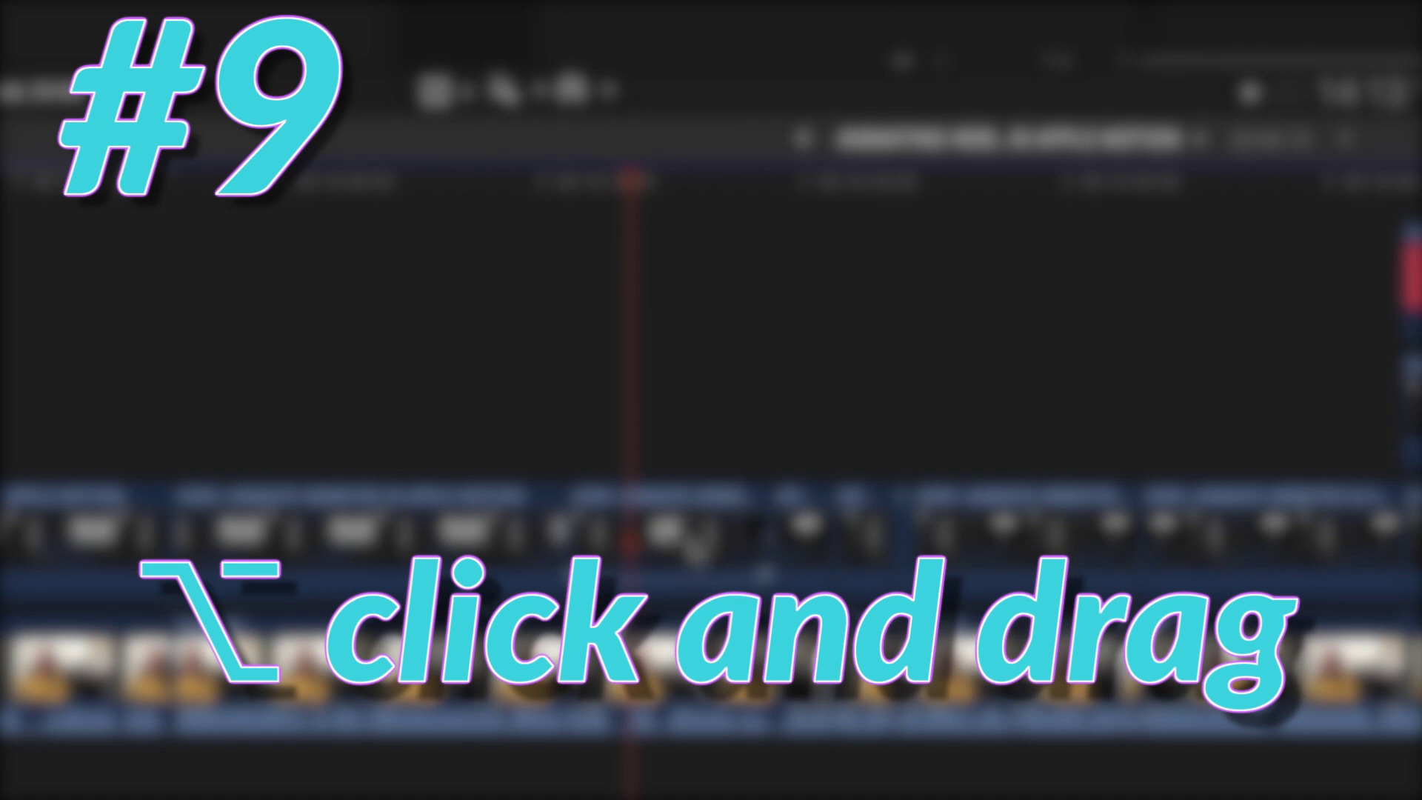
- Option-drag the HOW I ANIMATE WEBSITES clip upward into a connected copy, then scrub through it
left_click_drag(691, 559, 680, 323)
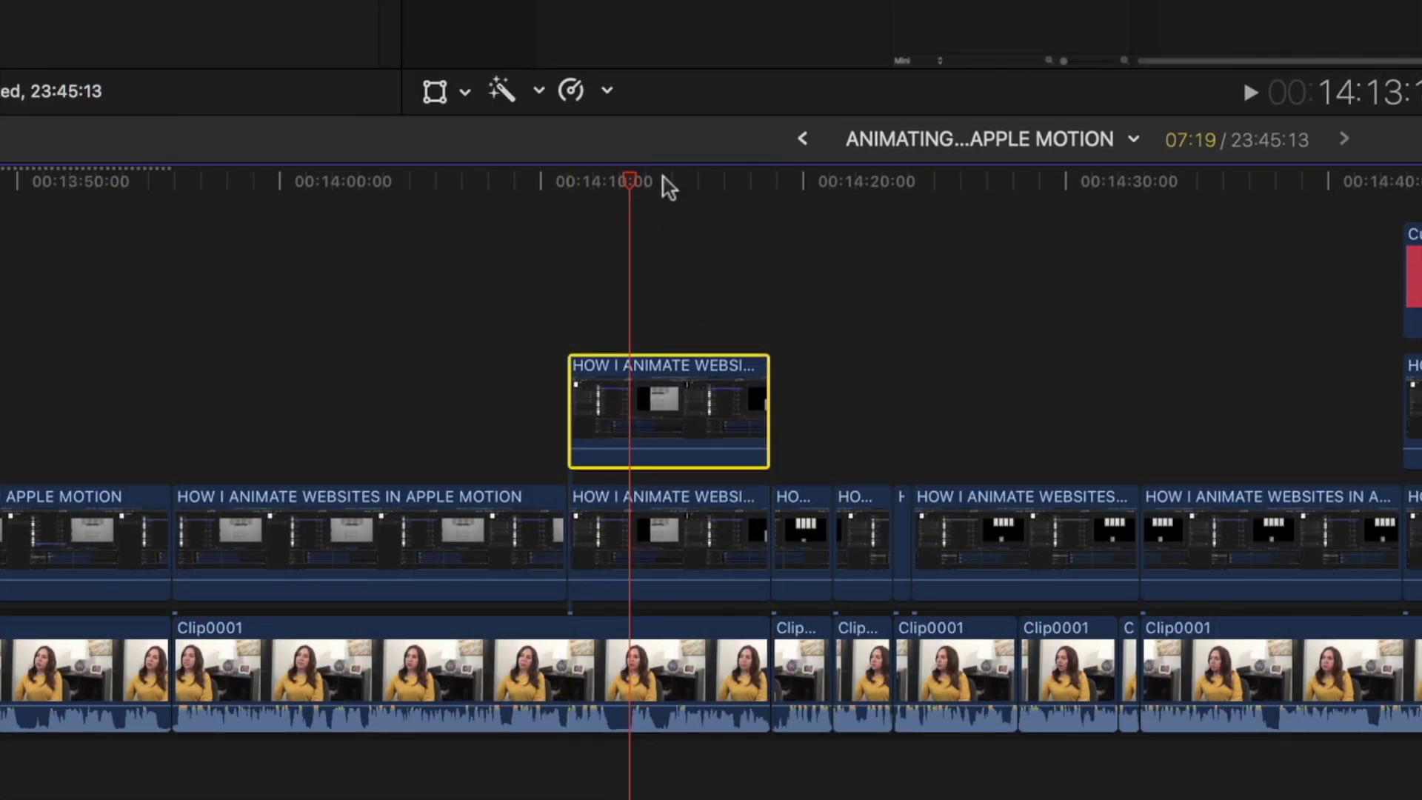
left_click(687, 181)
left_click_drag(696, 190, 650, 216)
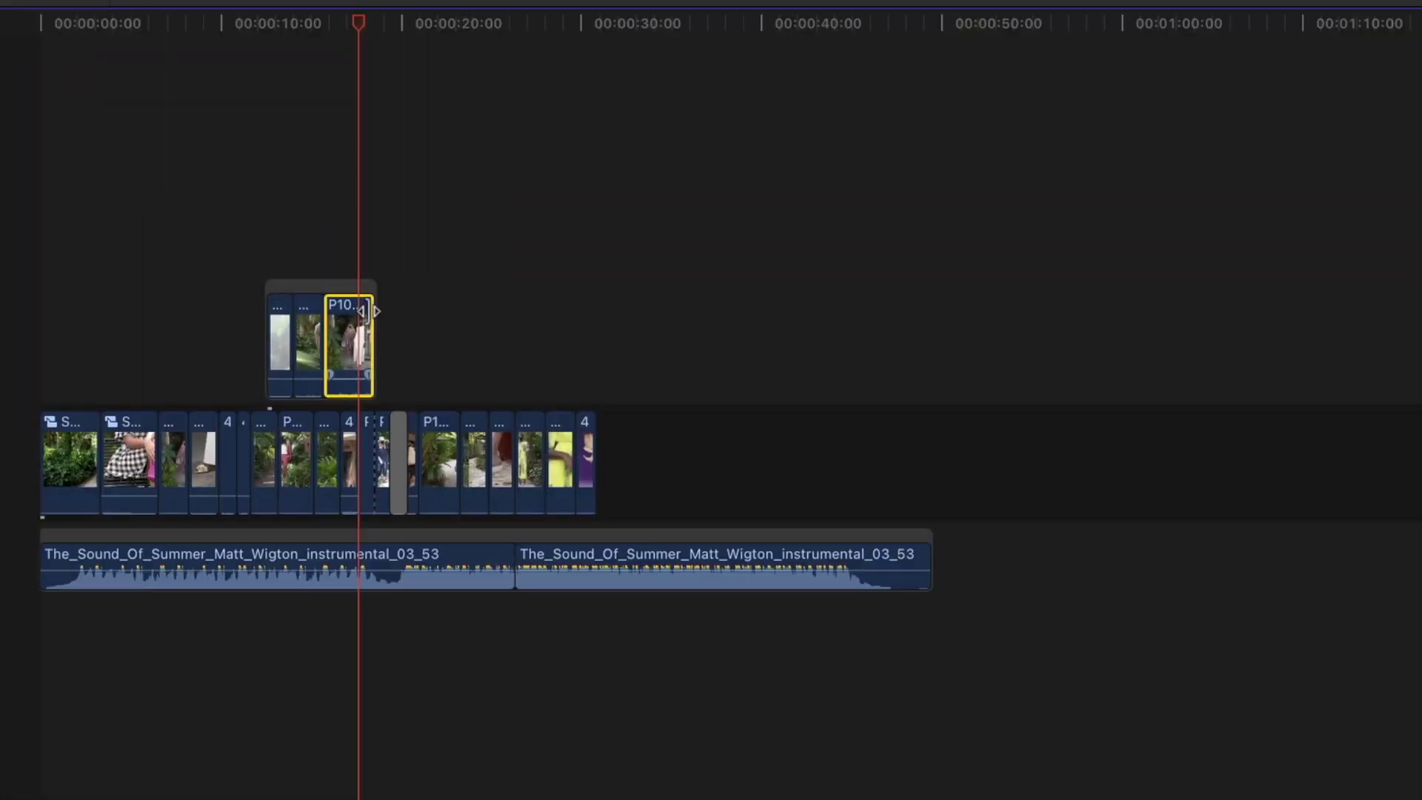
- Disable the connected fashion clip, then slip clip 434_6351 to show different footage
key("v")
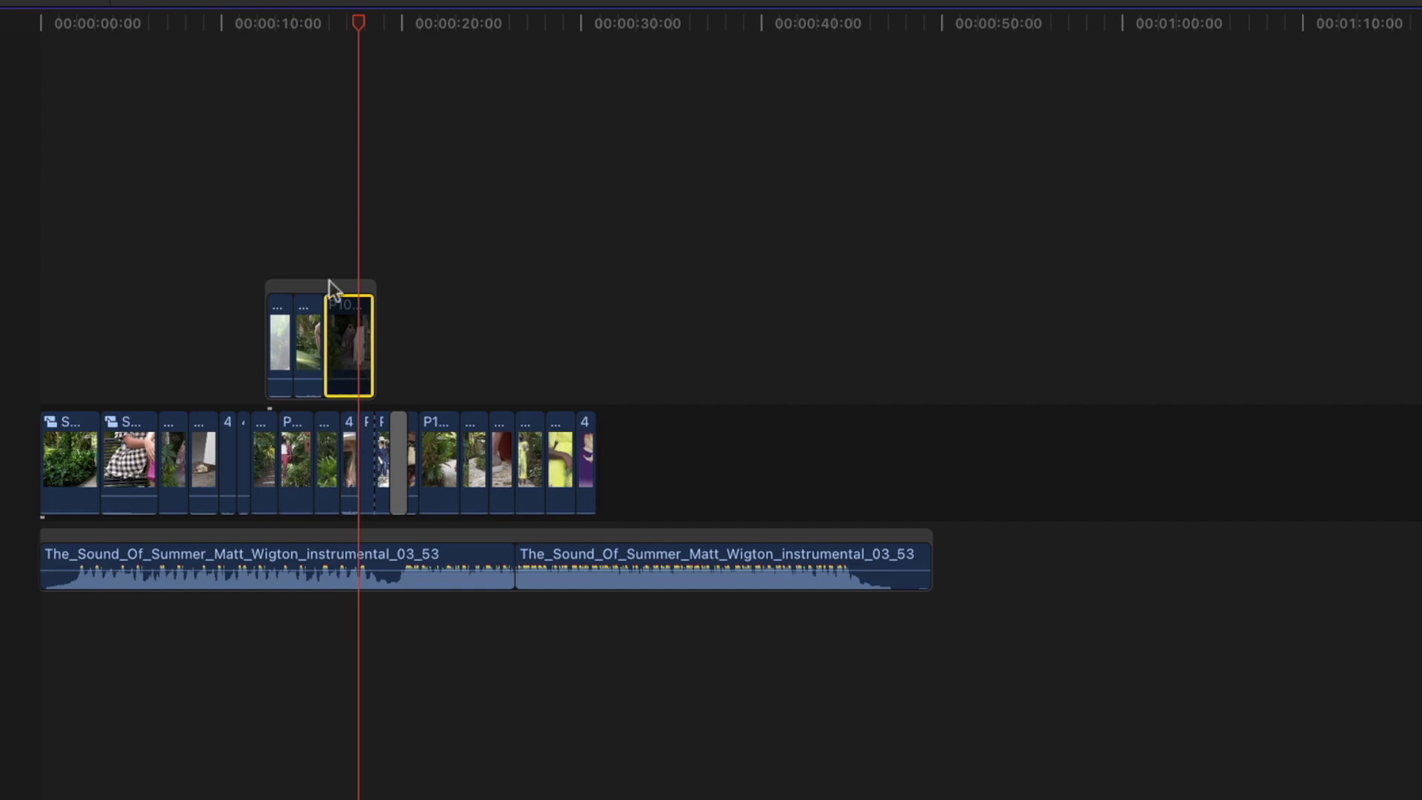
left_click(353, 28)
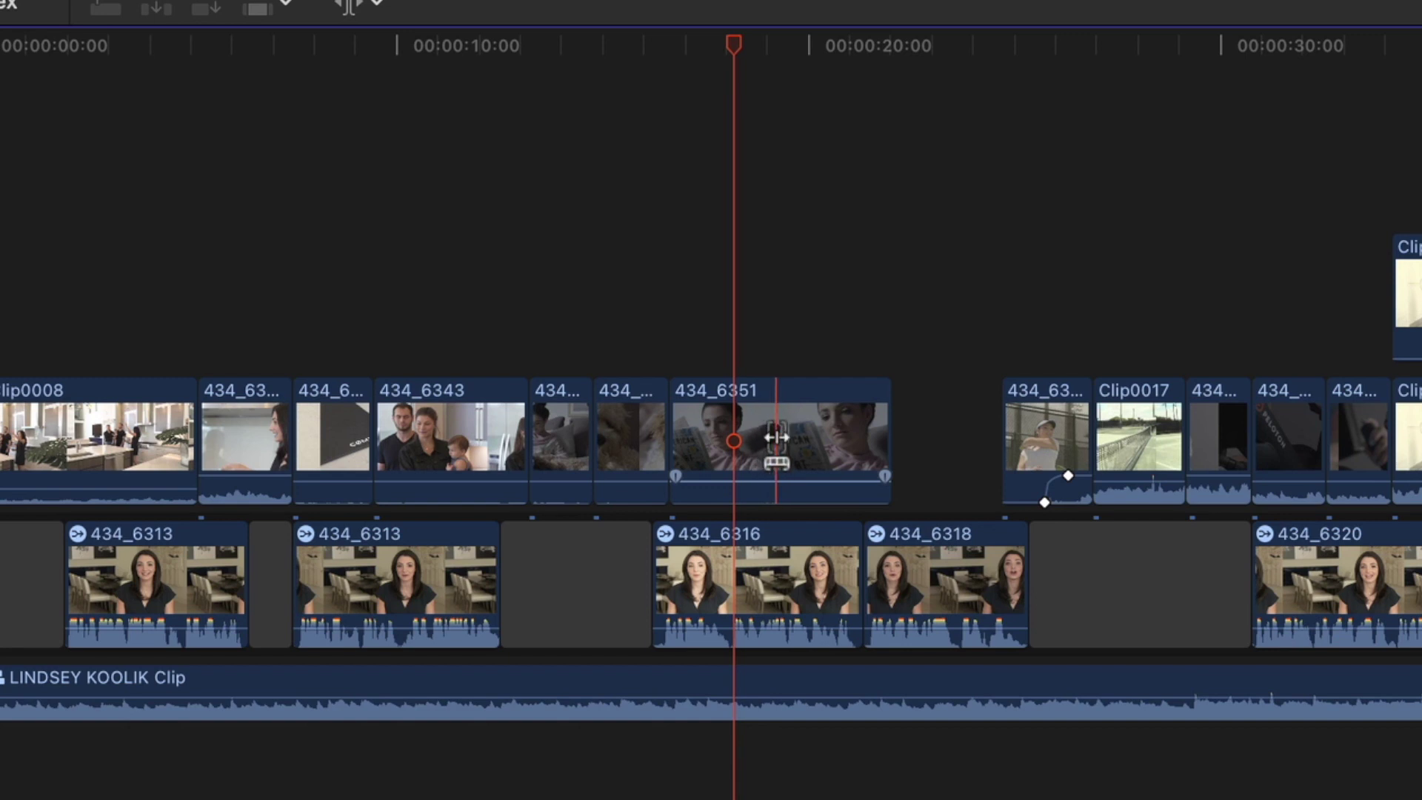
left_click_drag(776, 437, 757, 439)
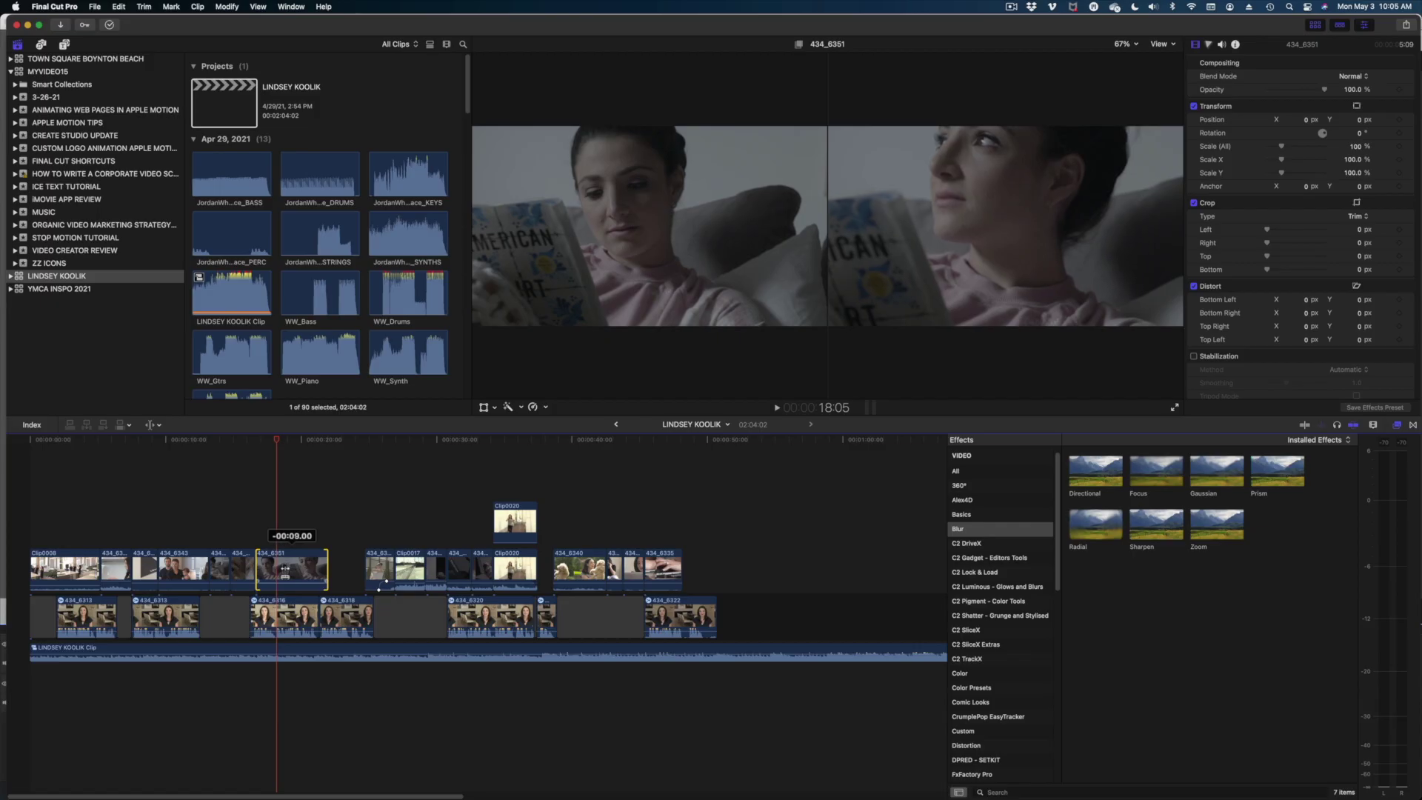
mouse_move(284, 570)
left_mouse_down()
mouse_move(271, 573)
mouse_move(336, 567)
mouse_move(299, 568)
left_mouse_up()
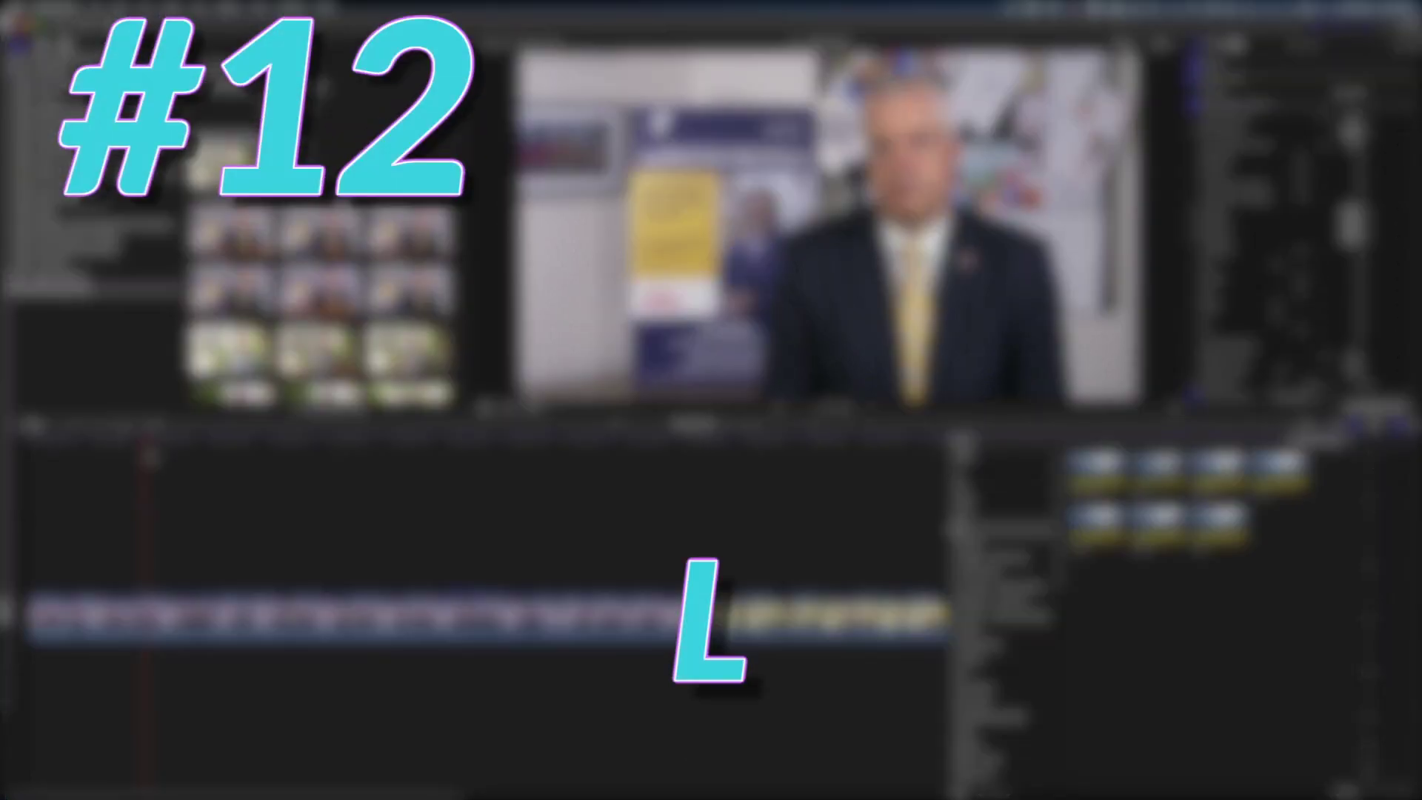
- Play YMCA SOTS forward with L, stop with K, play backward with J, then stop near 1:13:06
key("l")
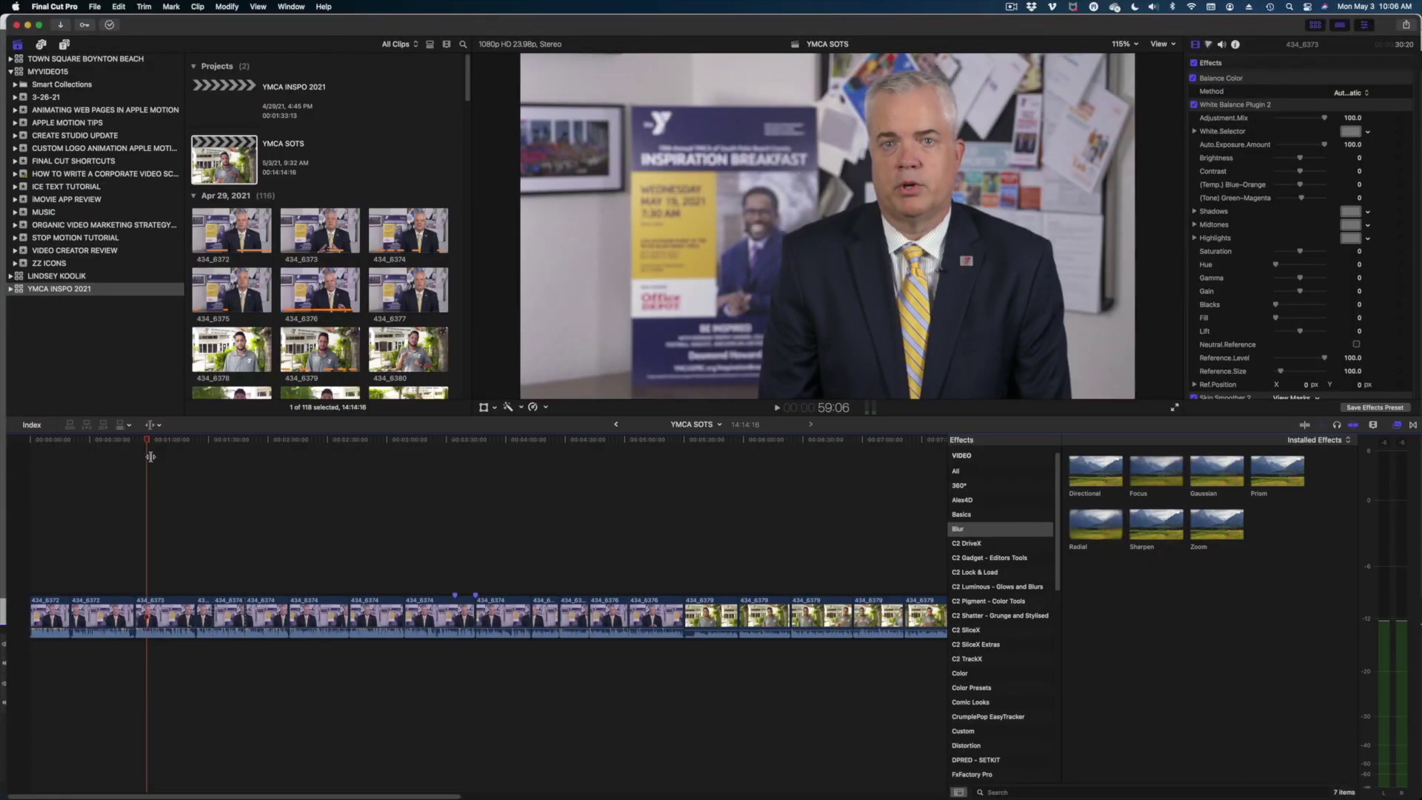
key("l")
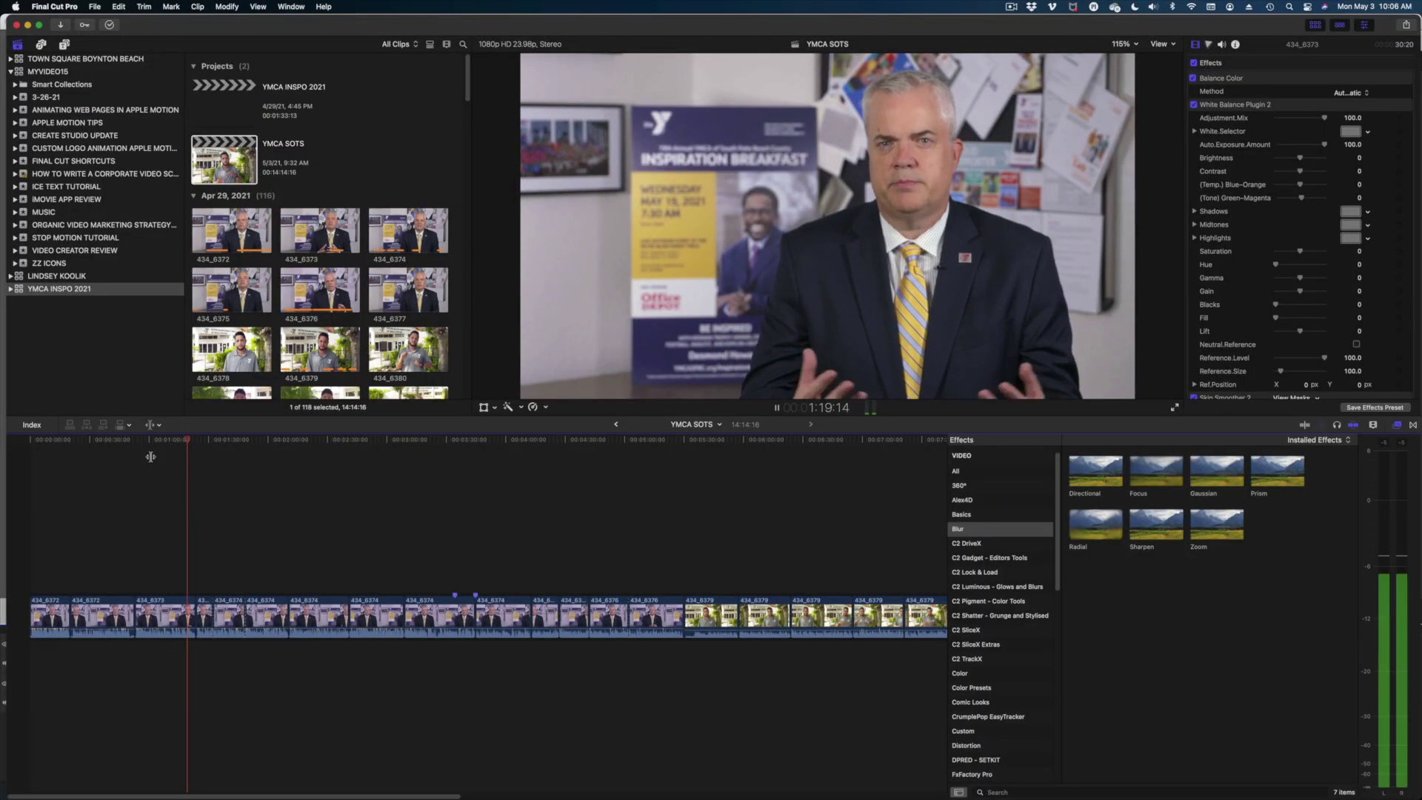
key("k")
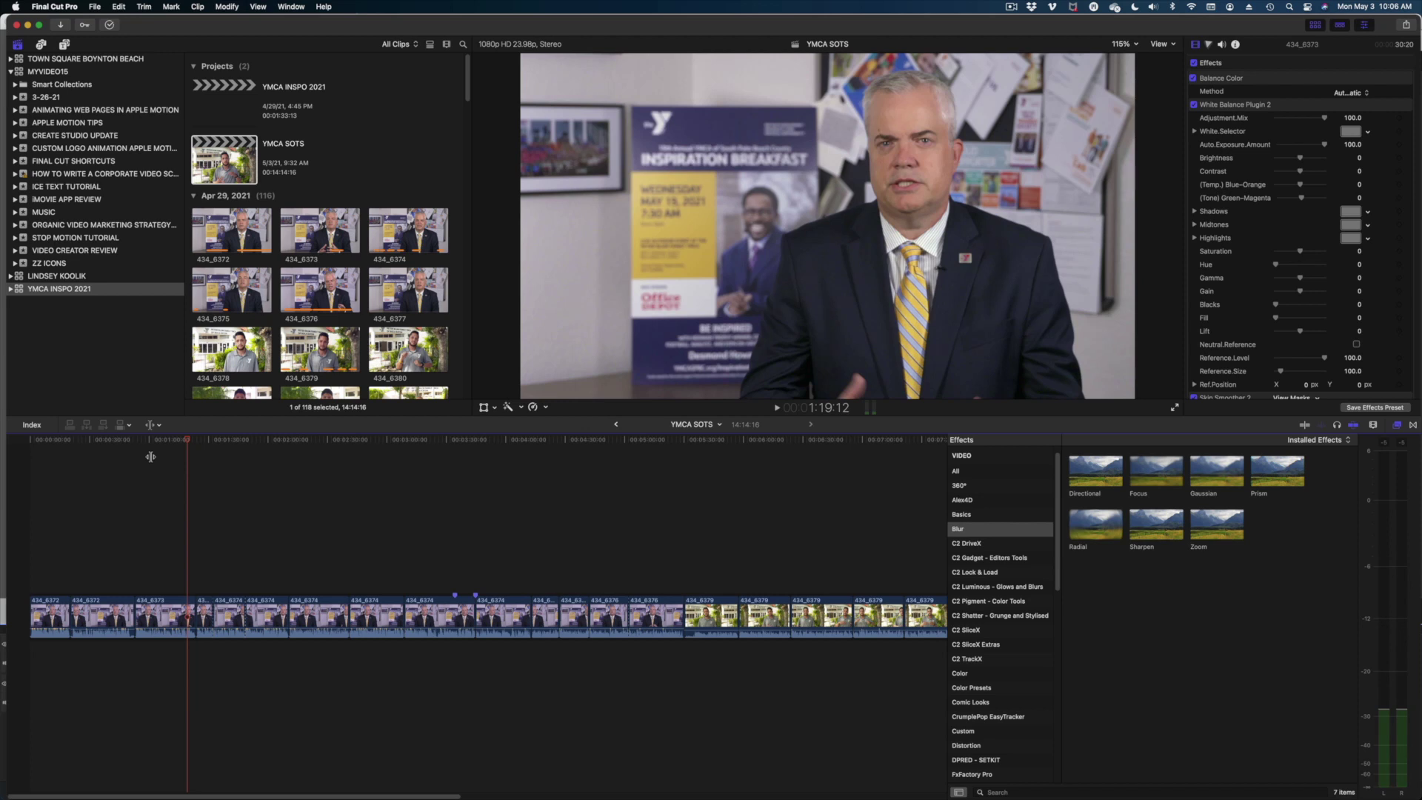
key("j")
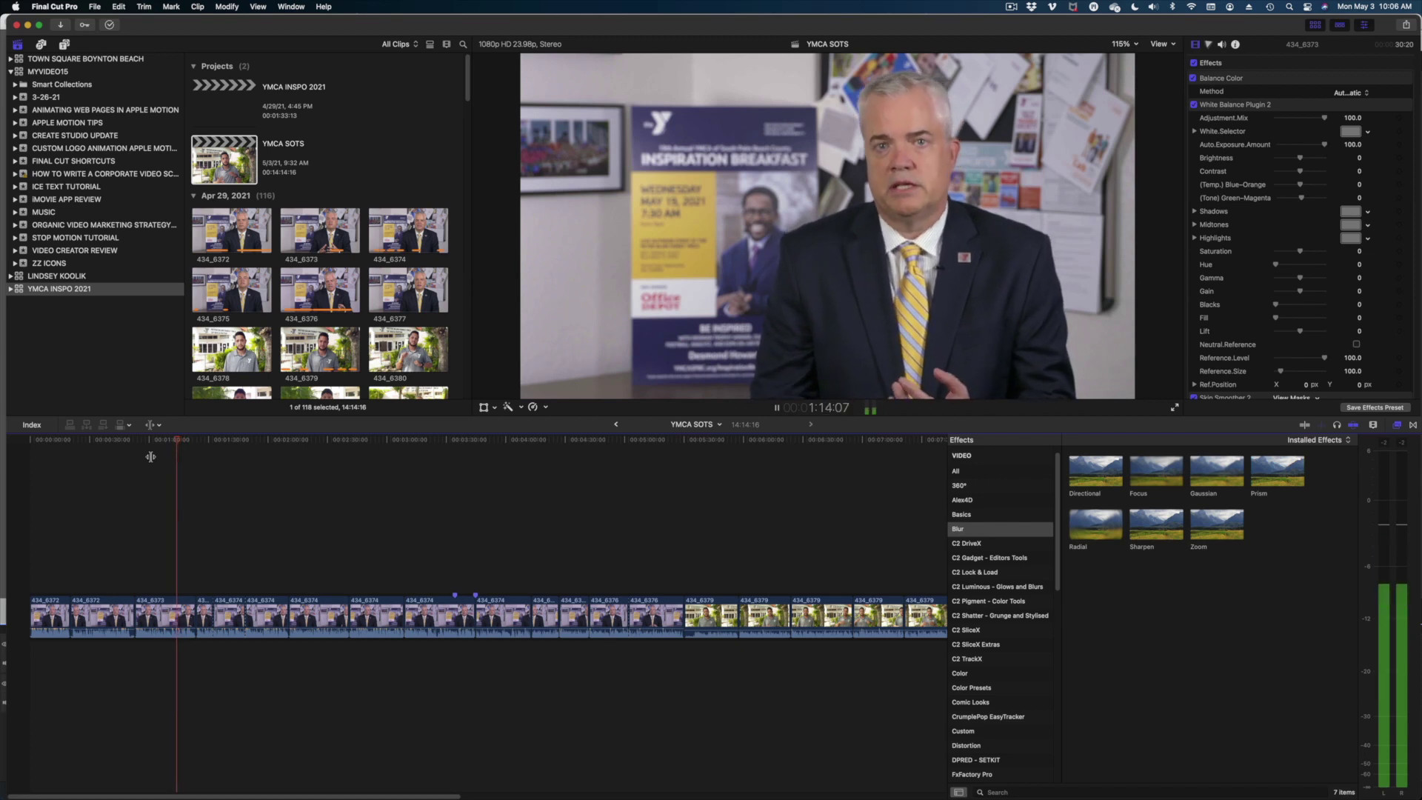
key("k")
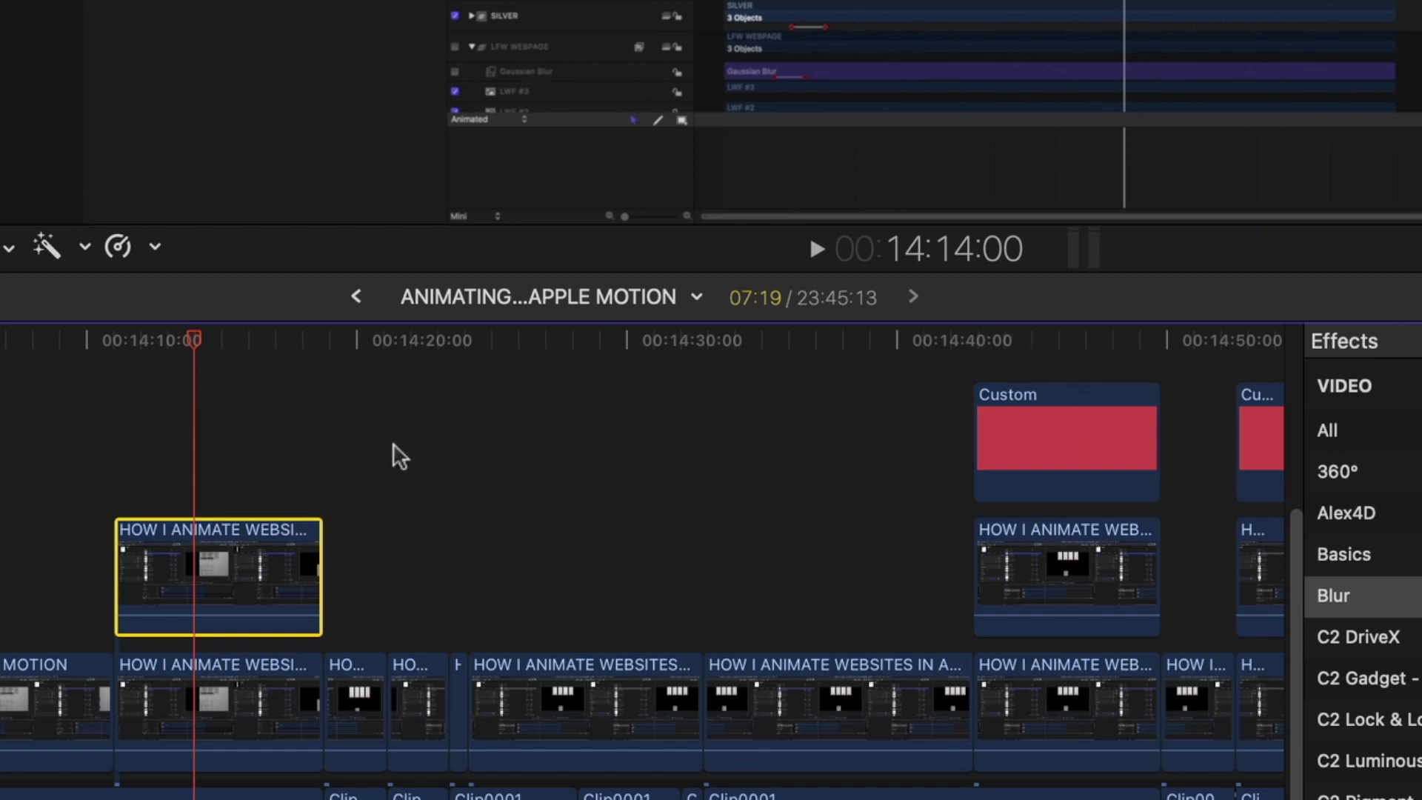
- Paste the copied clip's Transform and Crop attributes onto the connected HOW I ANIMATE WEBSITES clip
left_click(1066, 561)
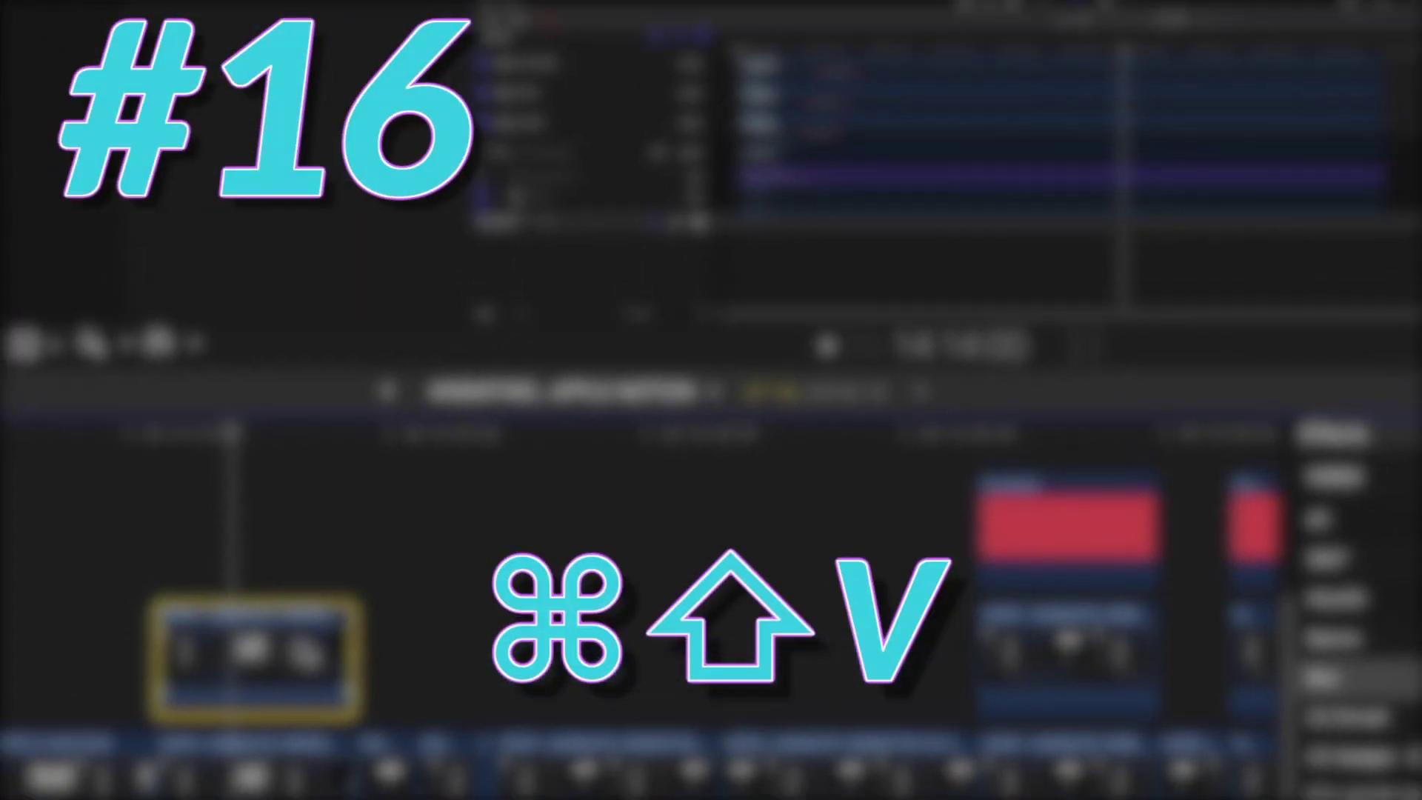
key("super+shift+v")
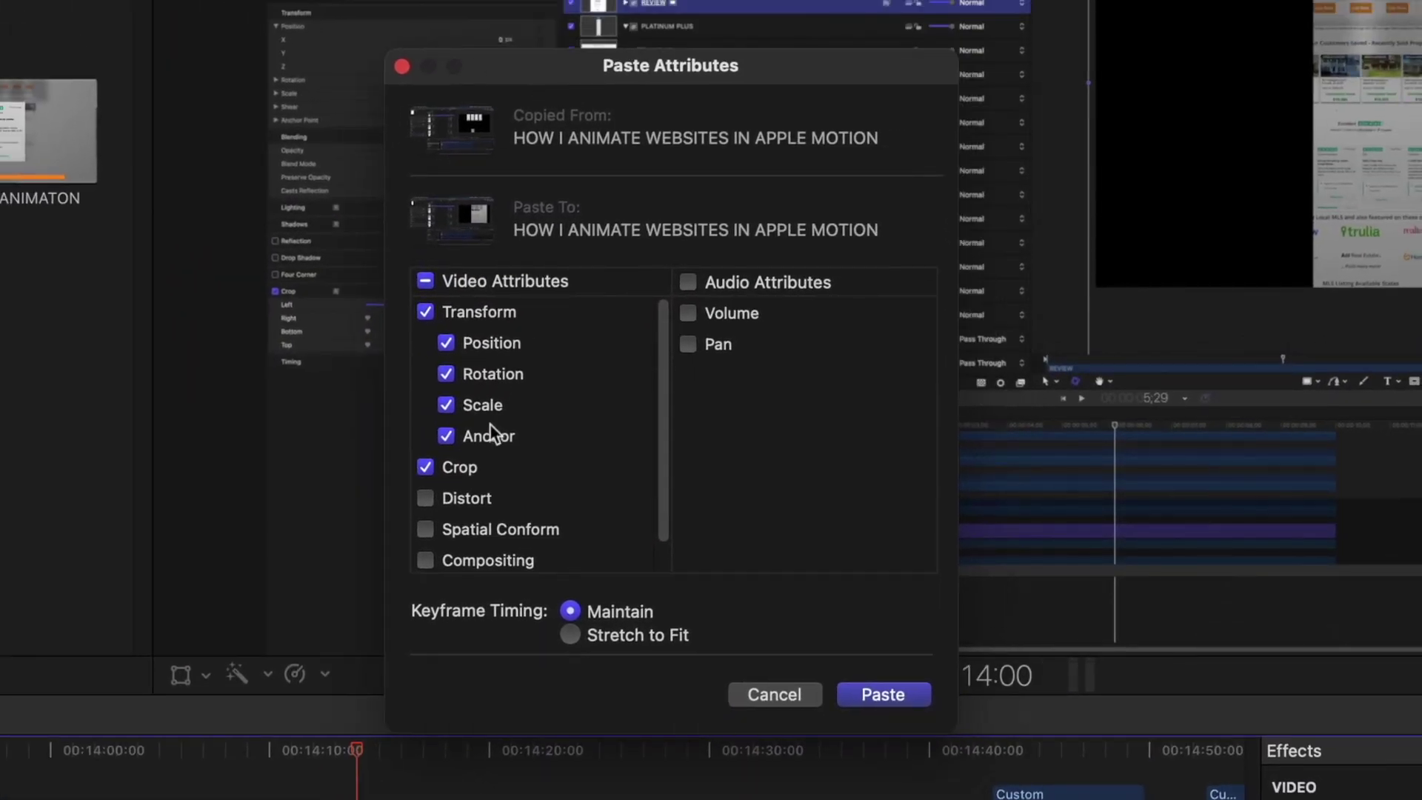
scroll(488, 429, "down", 1)
scroll(489, 429, "up", 1)
left_click(445, 435)
left_click(446, 403)
left_click(445, 372)
left_click(446, 376)
left_click(446, 405)
left_click(447, 437)
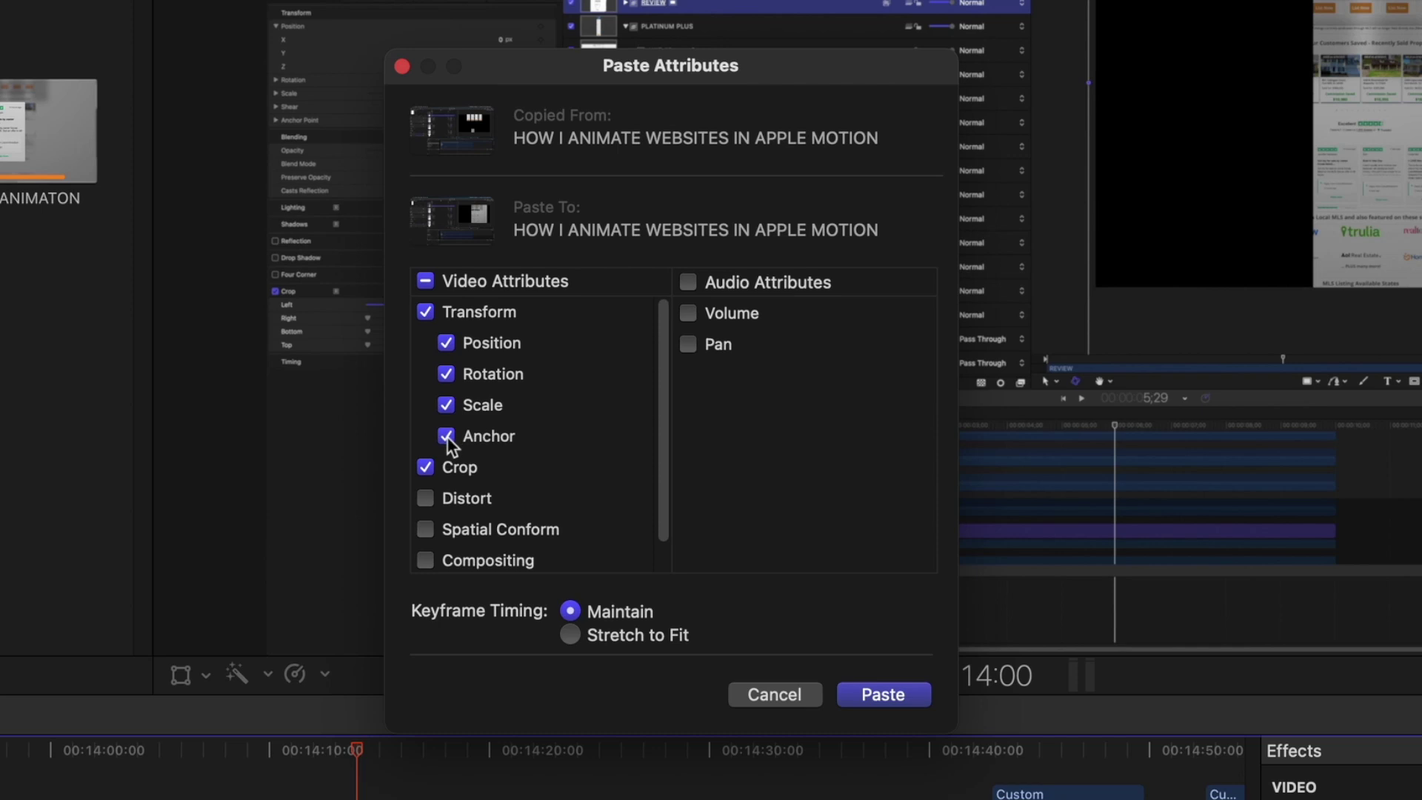
left_click(859, 693)
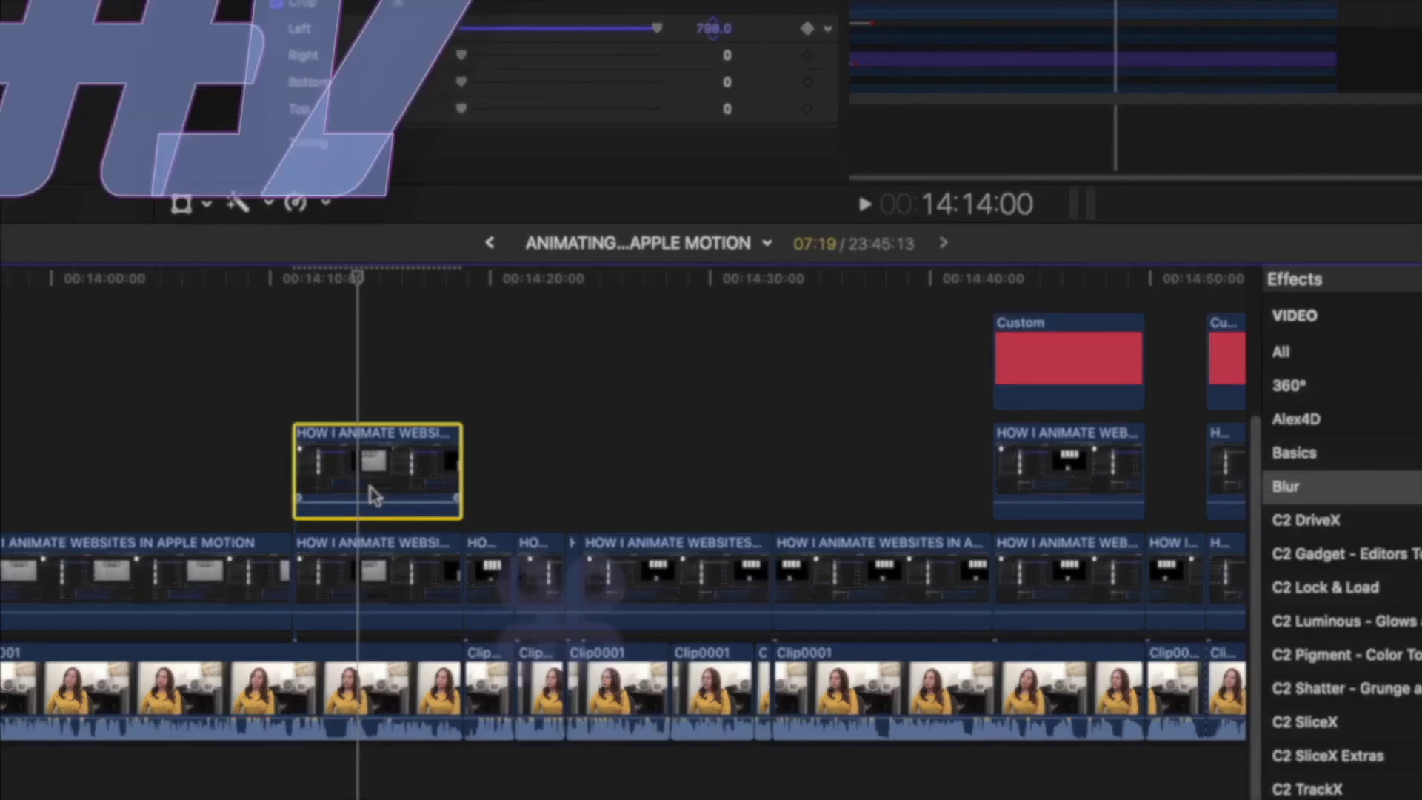
- Remove only the Retiming attributes from the connected clip, leaving video attributes untouched
key("super+shift+x")
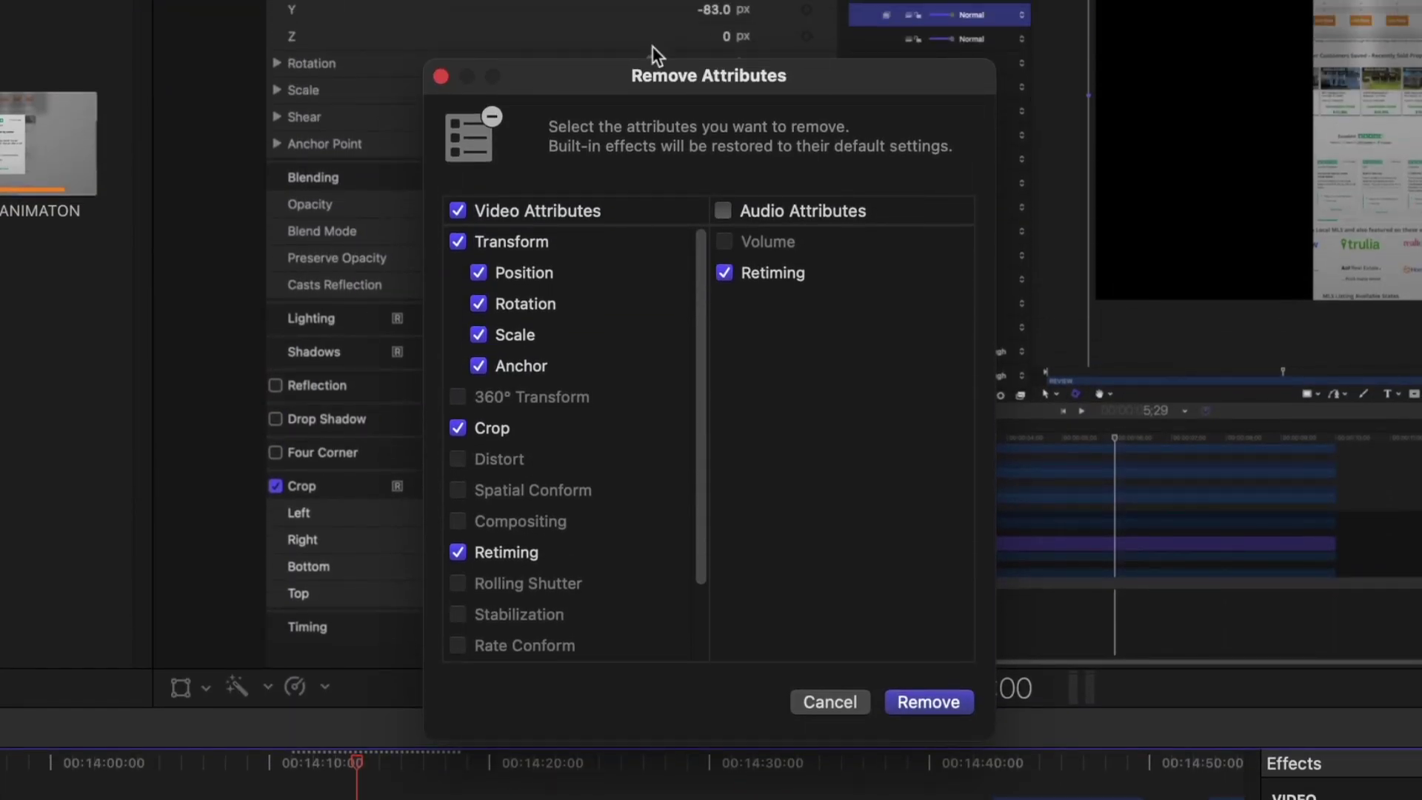
left_click(458, 211)
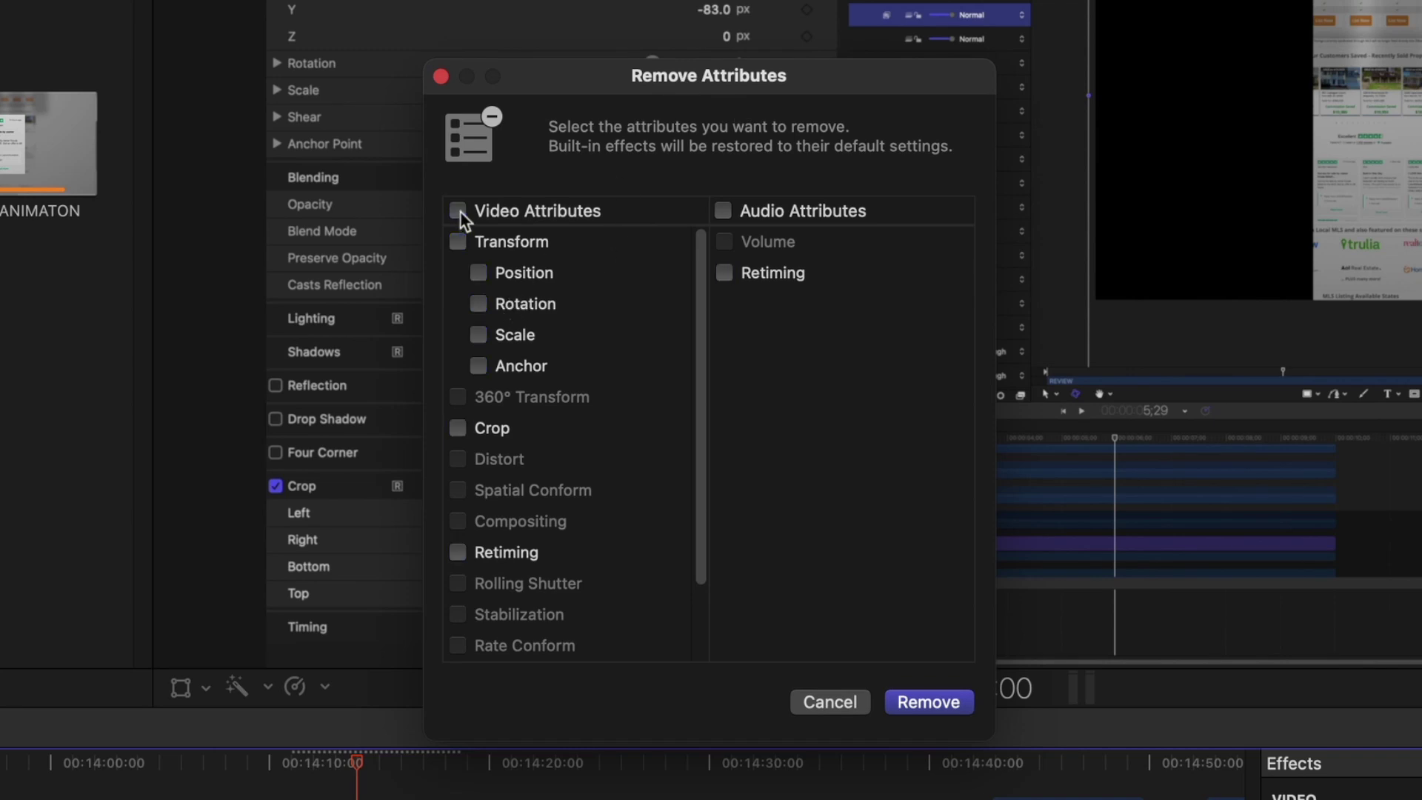
left_click(724, 272)
left_click(929, 703)
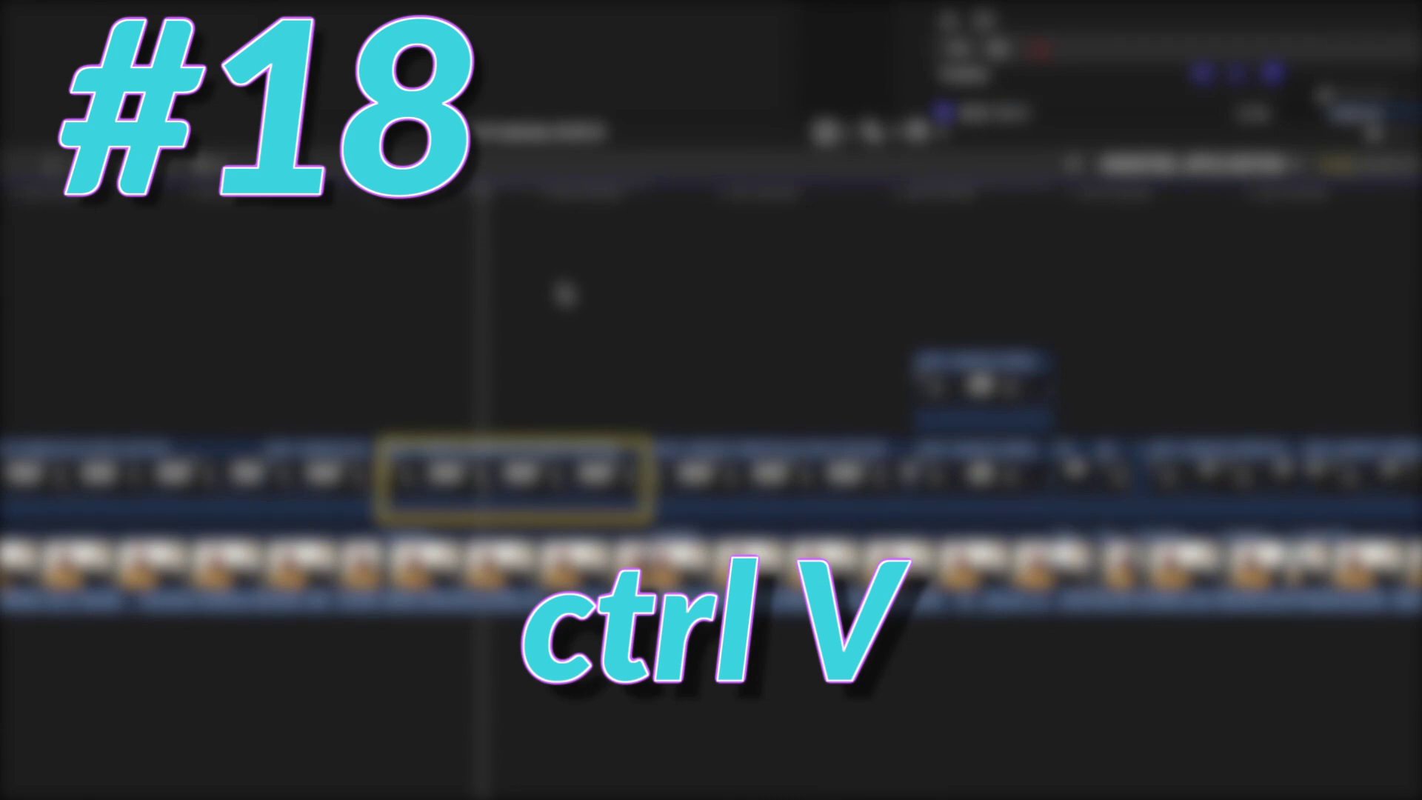
- Show the clip's video animation keyframes with Control-V and scrub the playhead back slightly
key("ctrl+v")
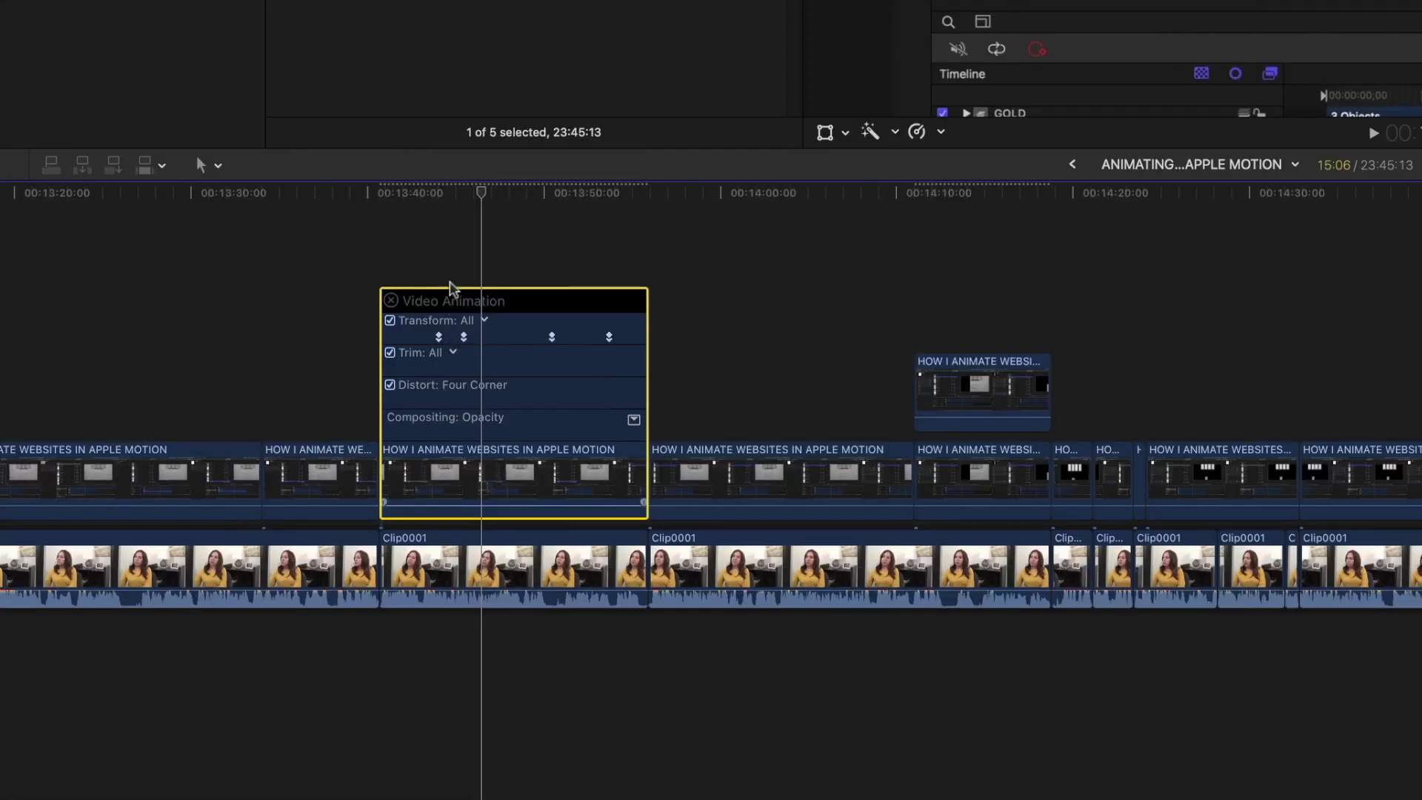
left_click_drag(455, 191, 522, 222)
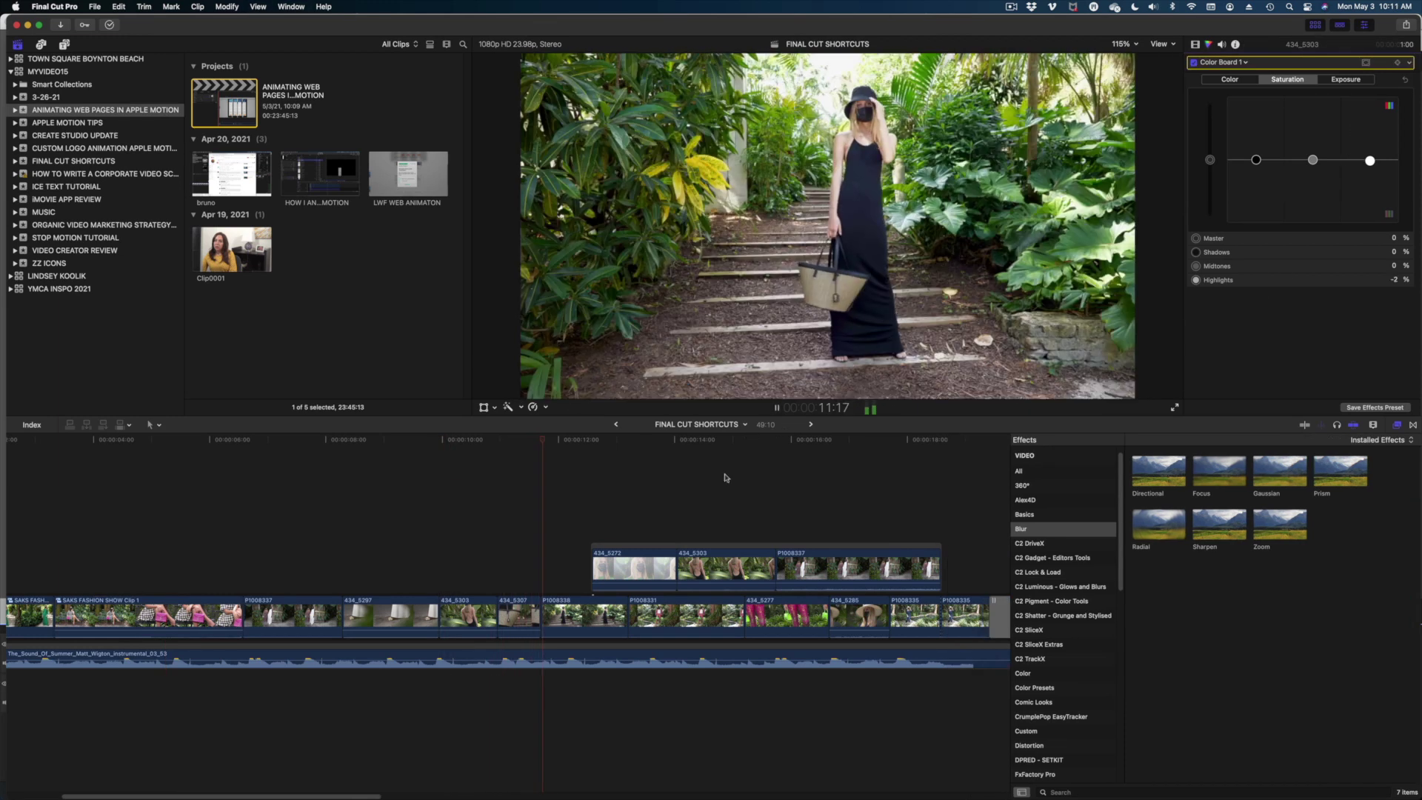
- Hide the audio level meters, then show them again while the fashion project plays
key("super+shift+8")
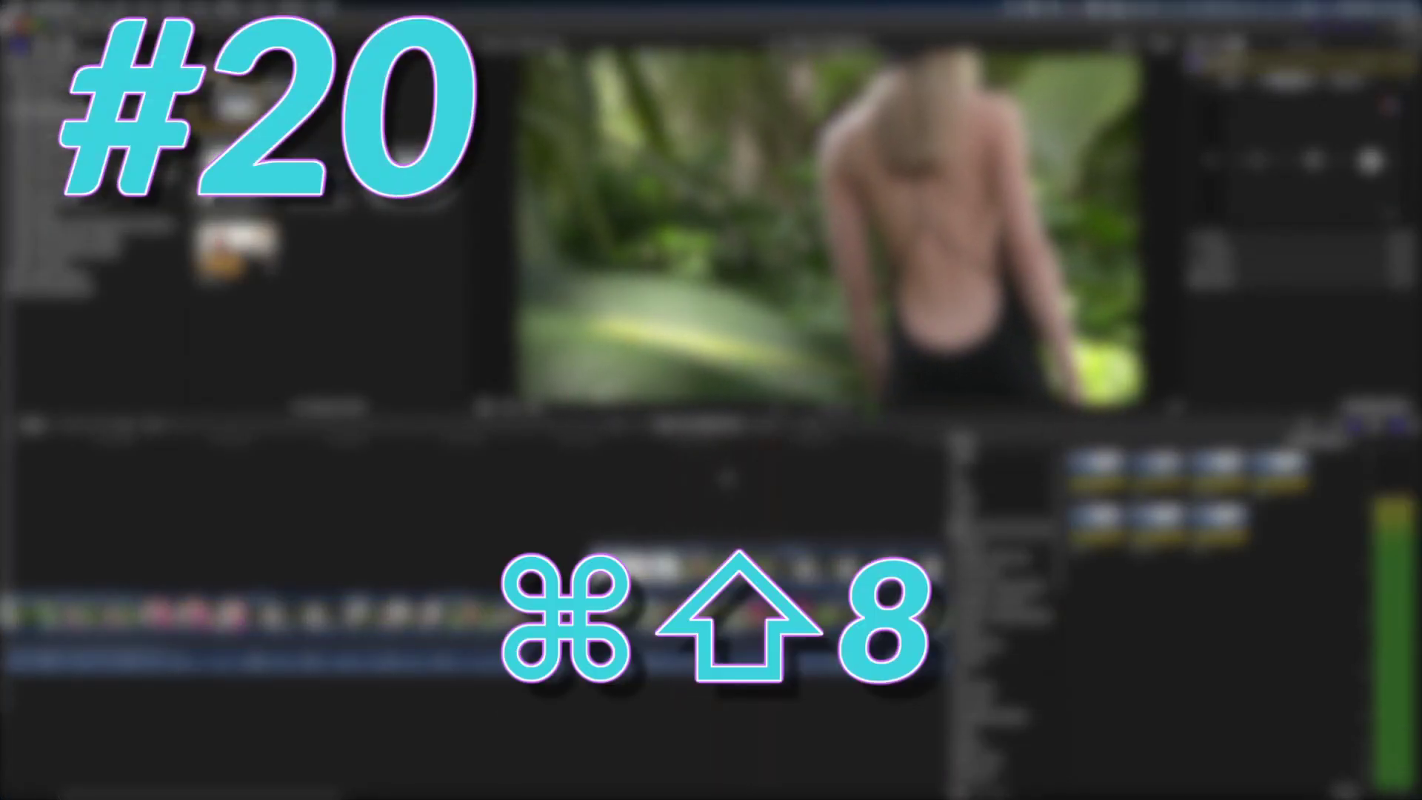
key("super+shift+8")
key("super+shift+8")
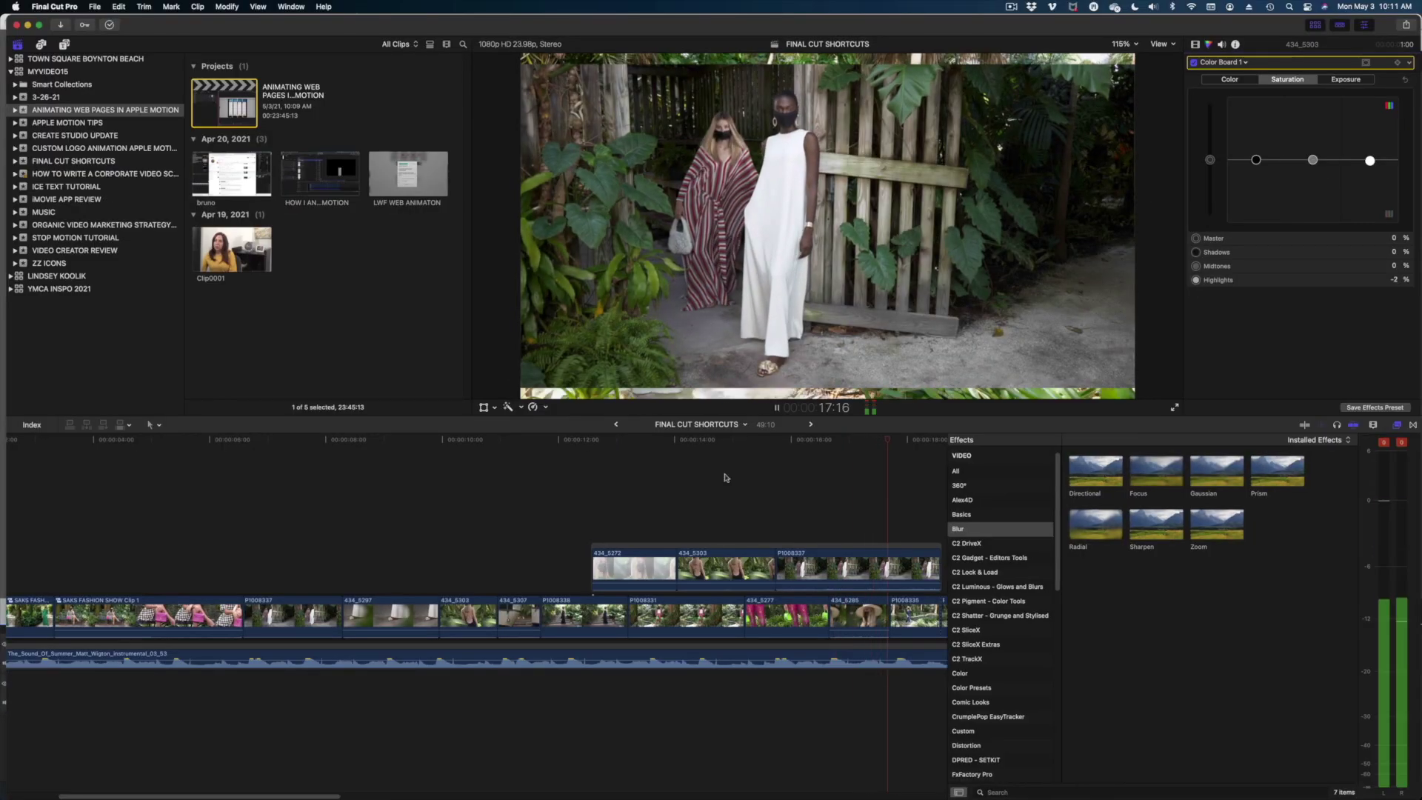
- Stop playback, fit the whole project in the timeline, and select the background music clip
key("super+minus")
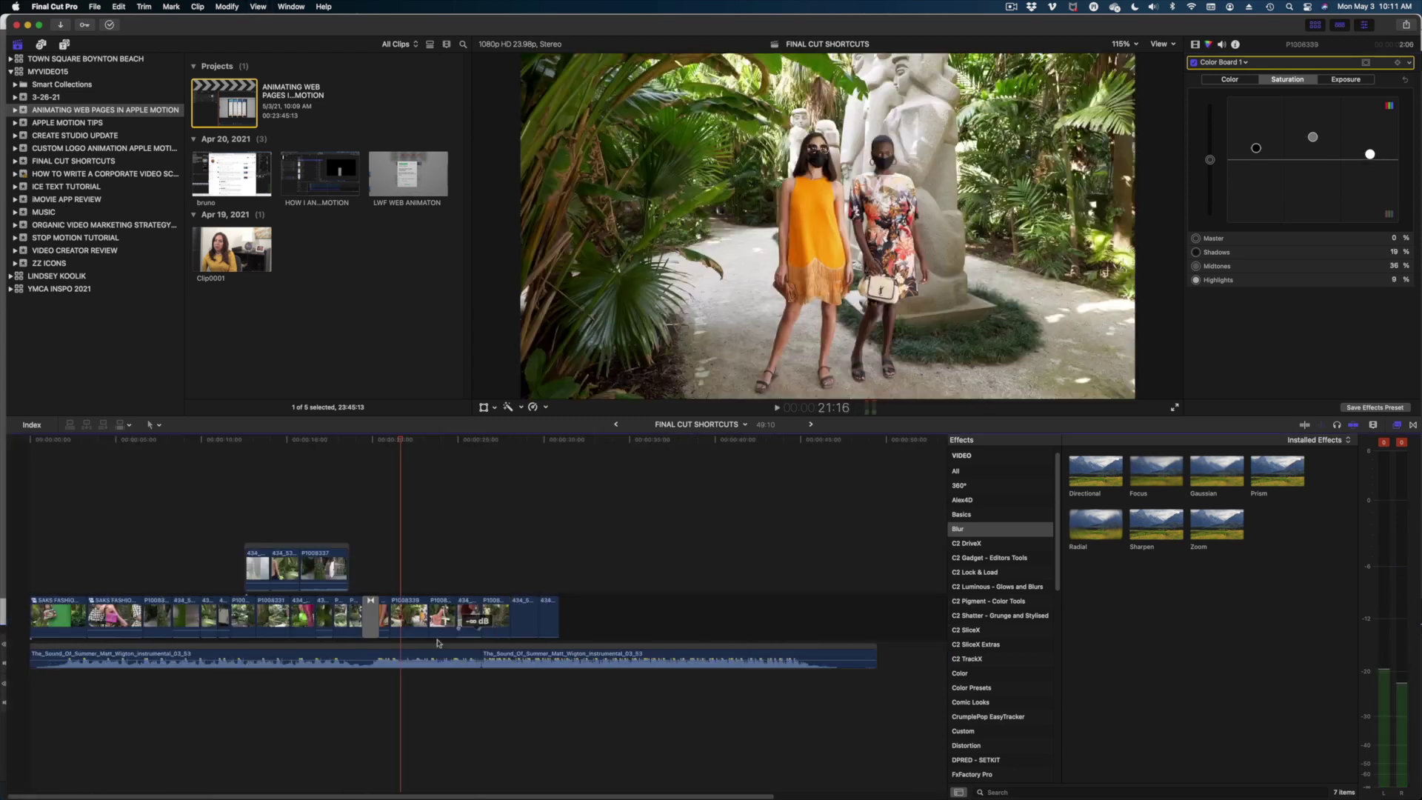
key("space")
left_click(426, 656)
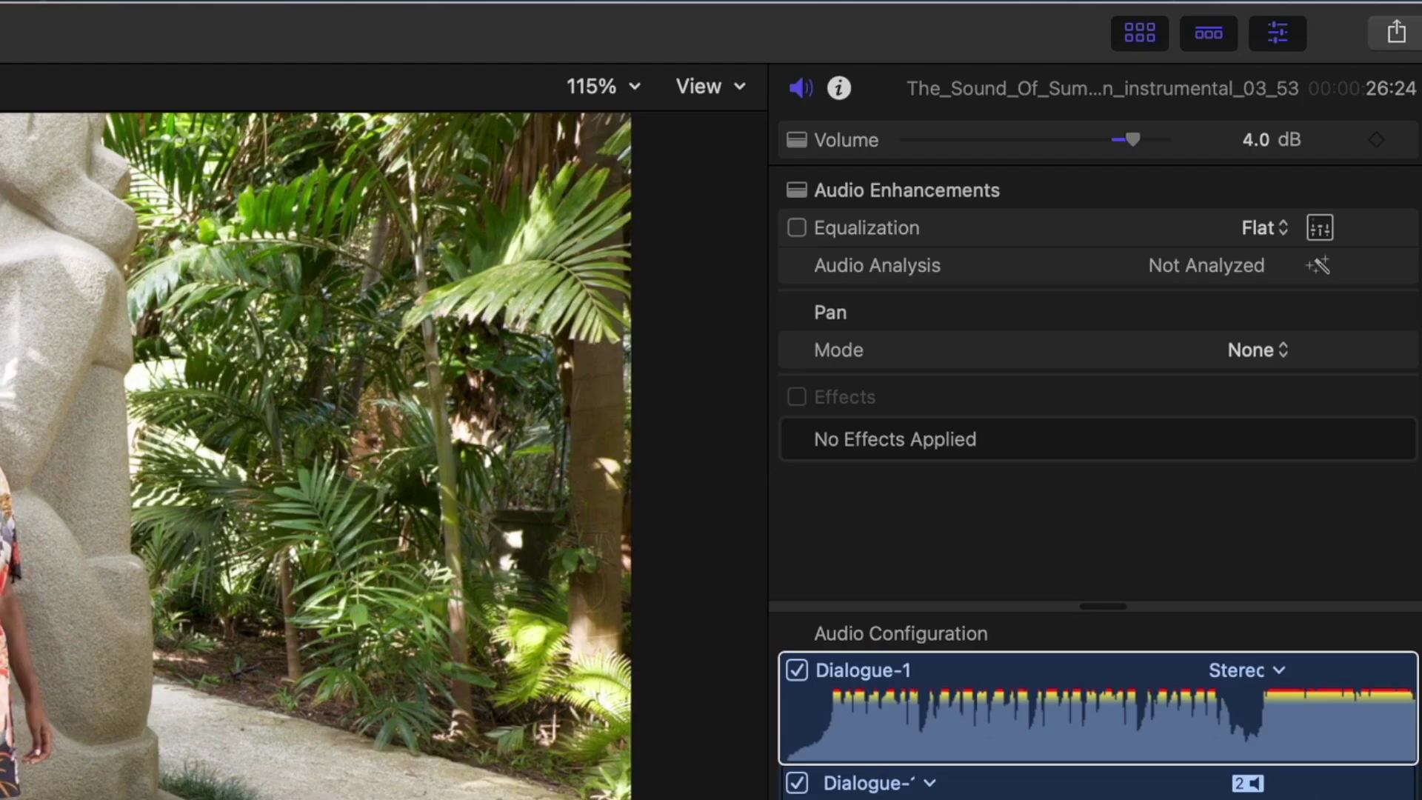
- Raise the music clip's volume one notch, then lower it twice to -2.0 dB
key("ctrl+equal")
key("ctrl+equal")
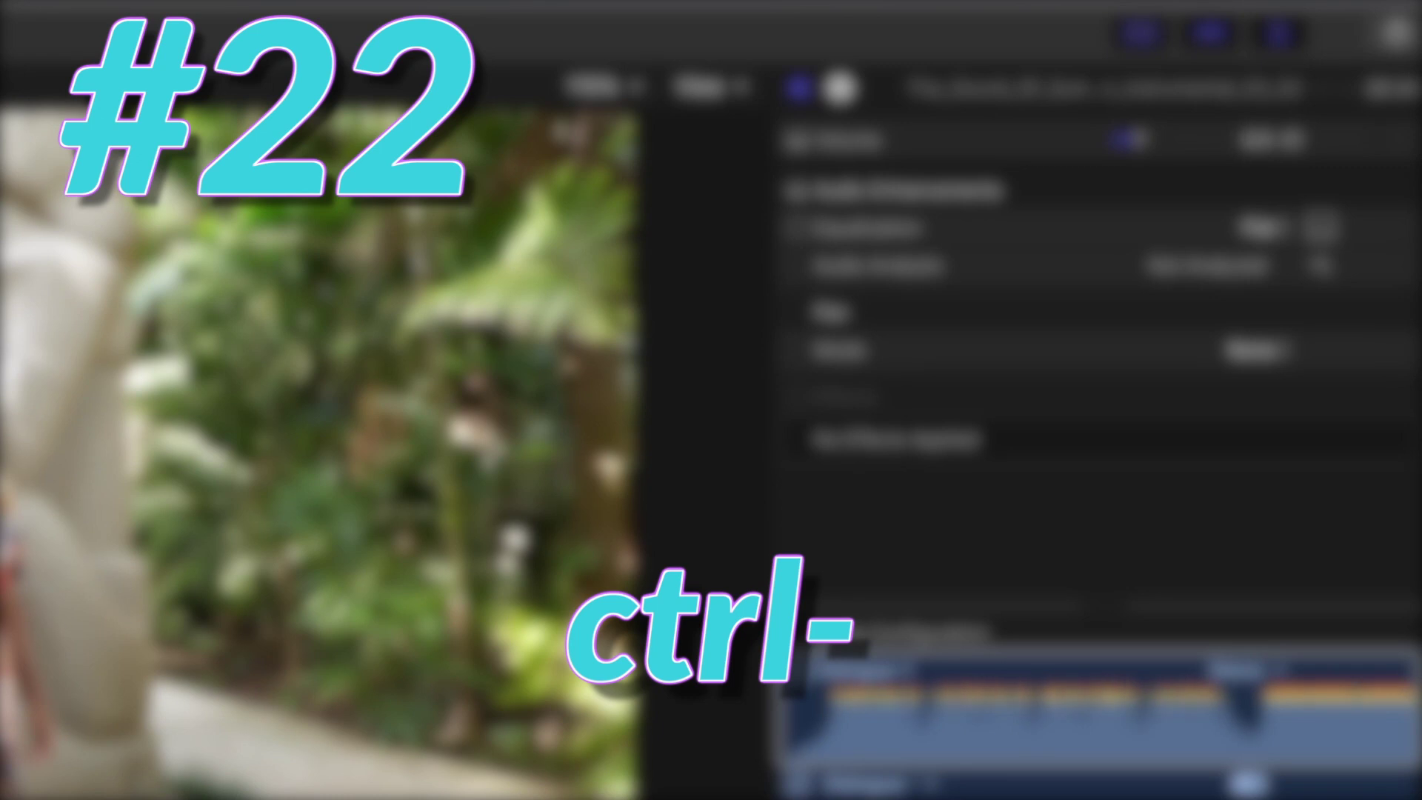
key("ctrl+minus")
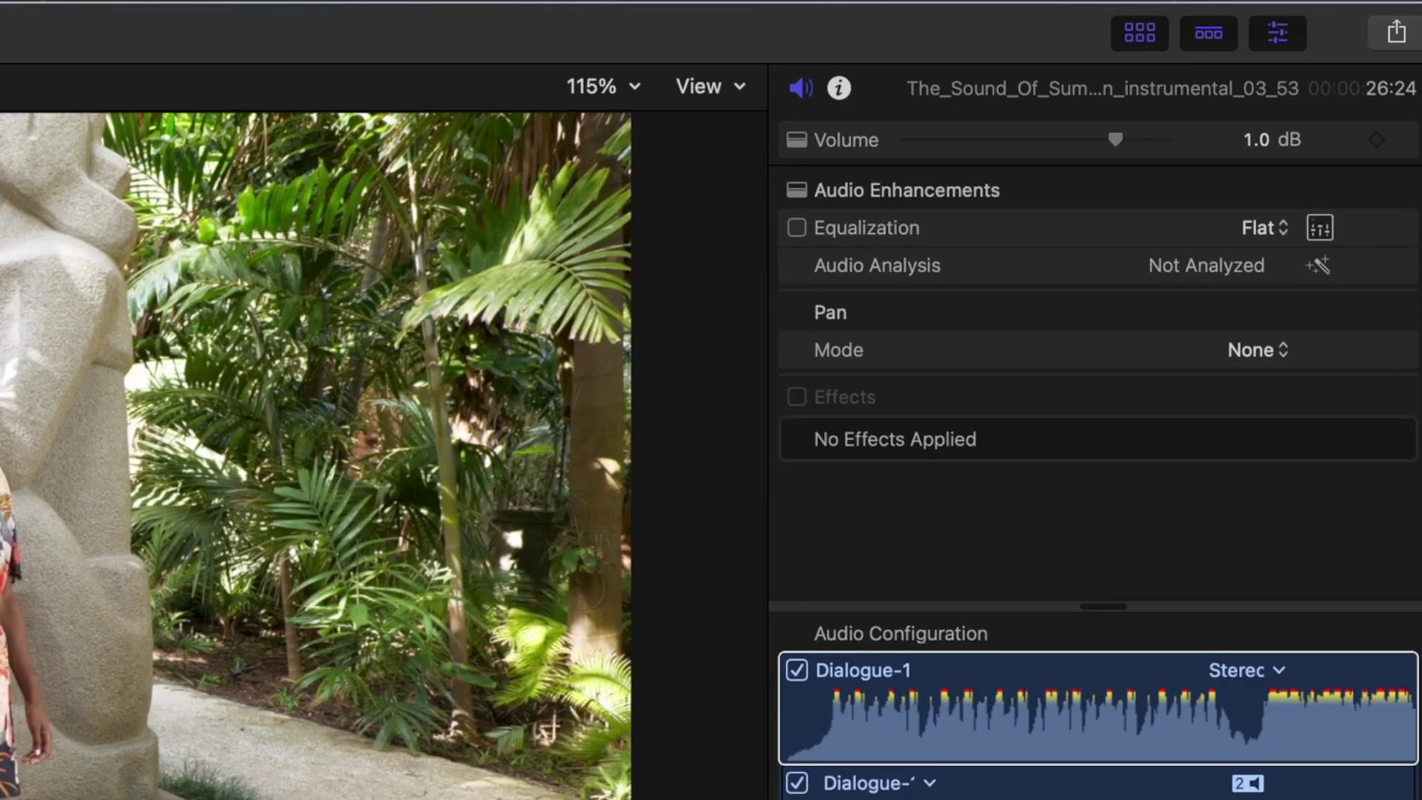
key("ctrl+minus")
key("ctrl+minus")
key("ctrl+minus")
key("ctrl+minus")
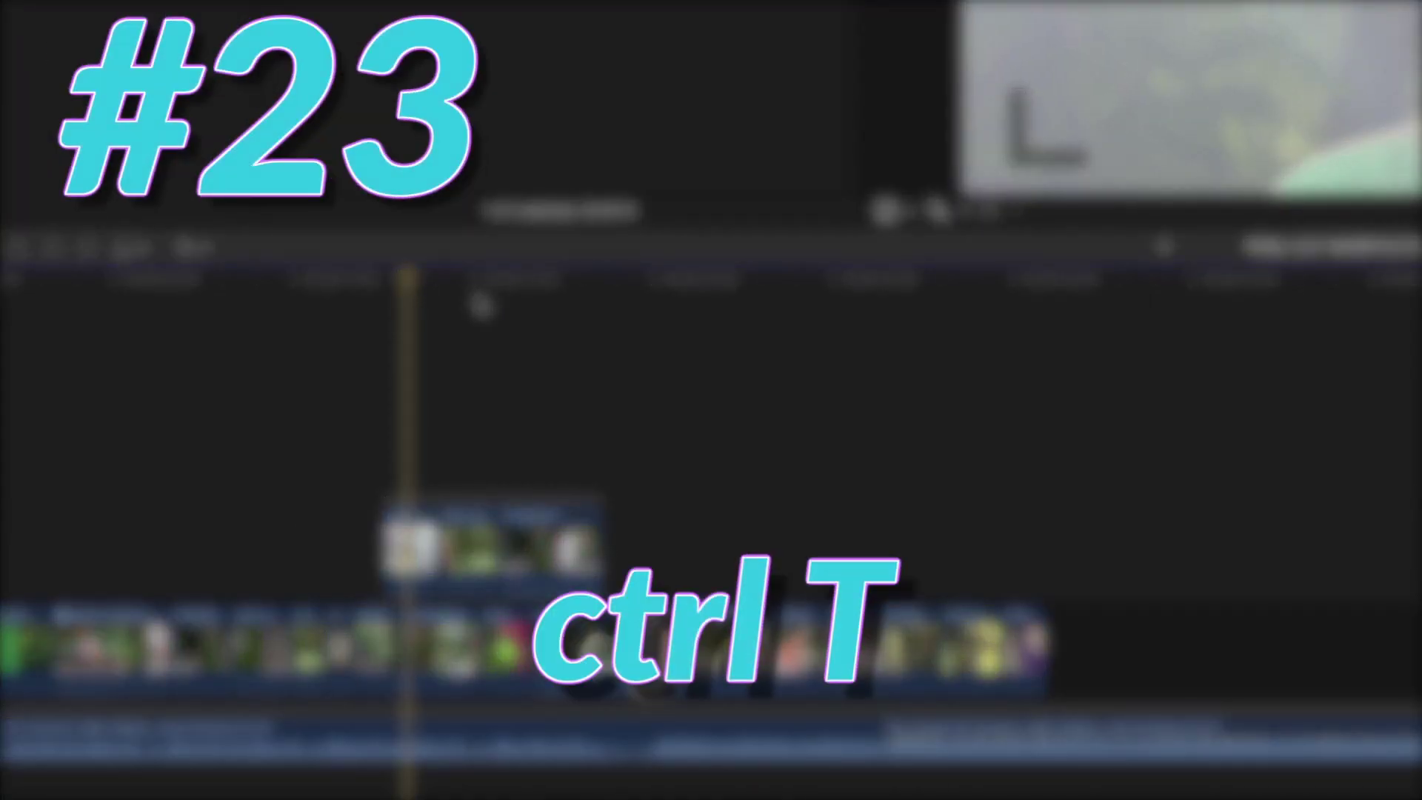
- Add a Basic Title over the marked range and move the playhead to about 00:00:14
key("ctrl+t")
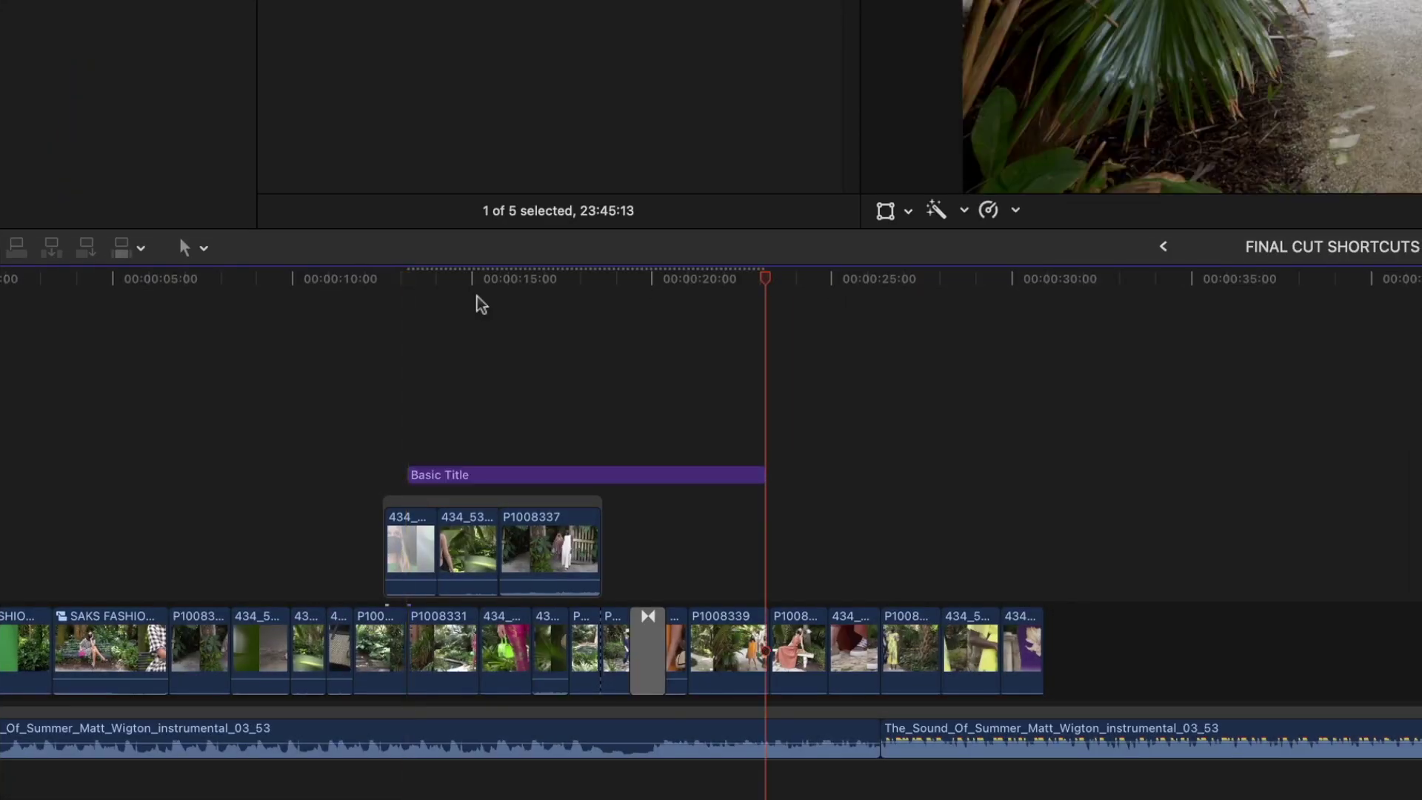
left_click(497, 279)
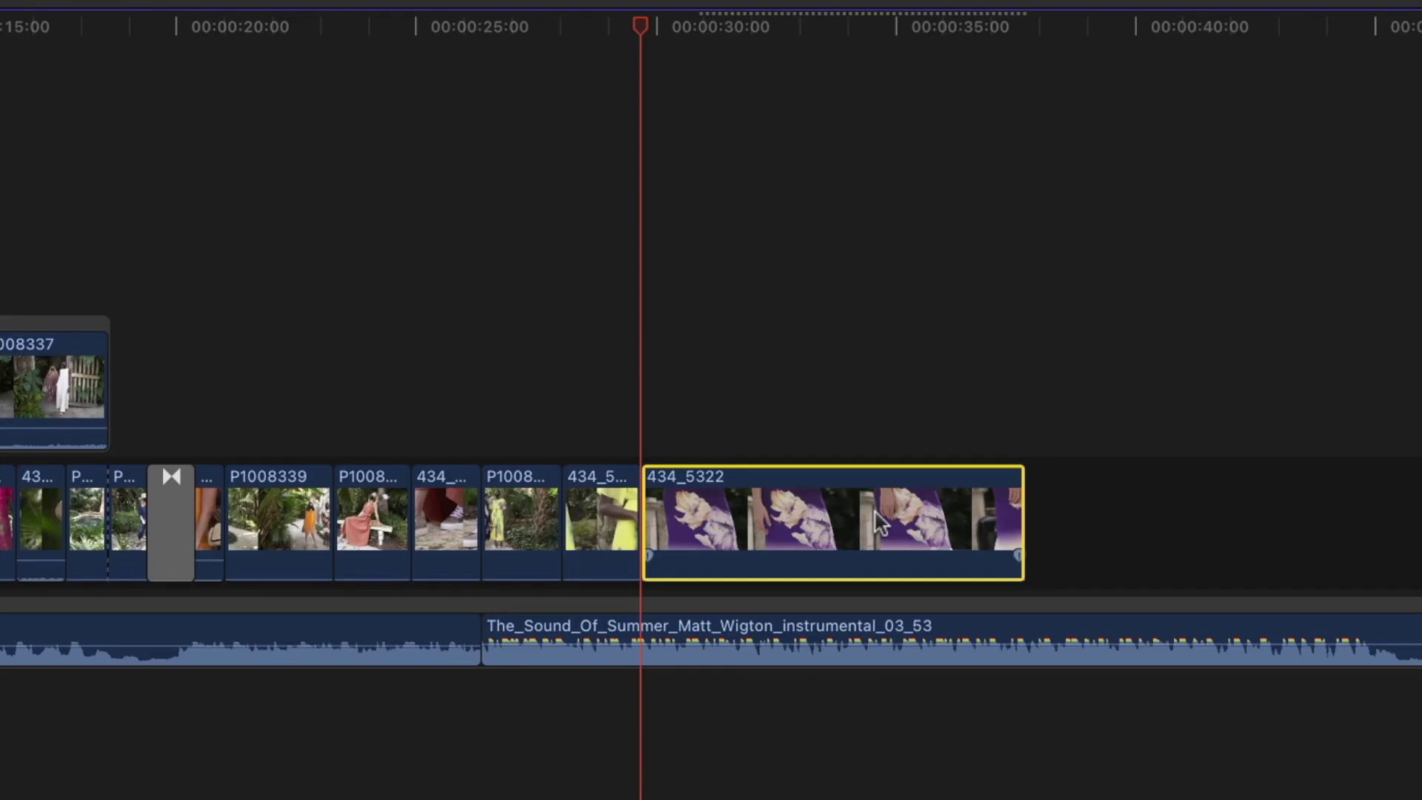
- Speed clip 434_5322 up to Fast (225%), play it back, then move the playhead earlier
key("shift+n")
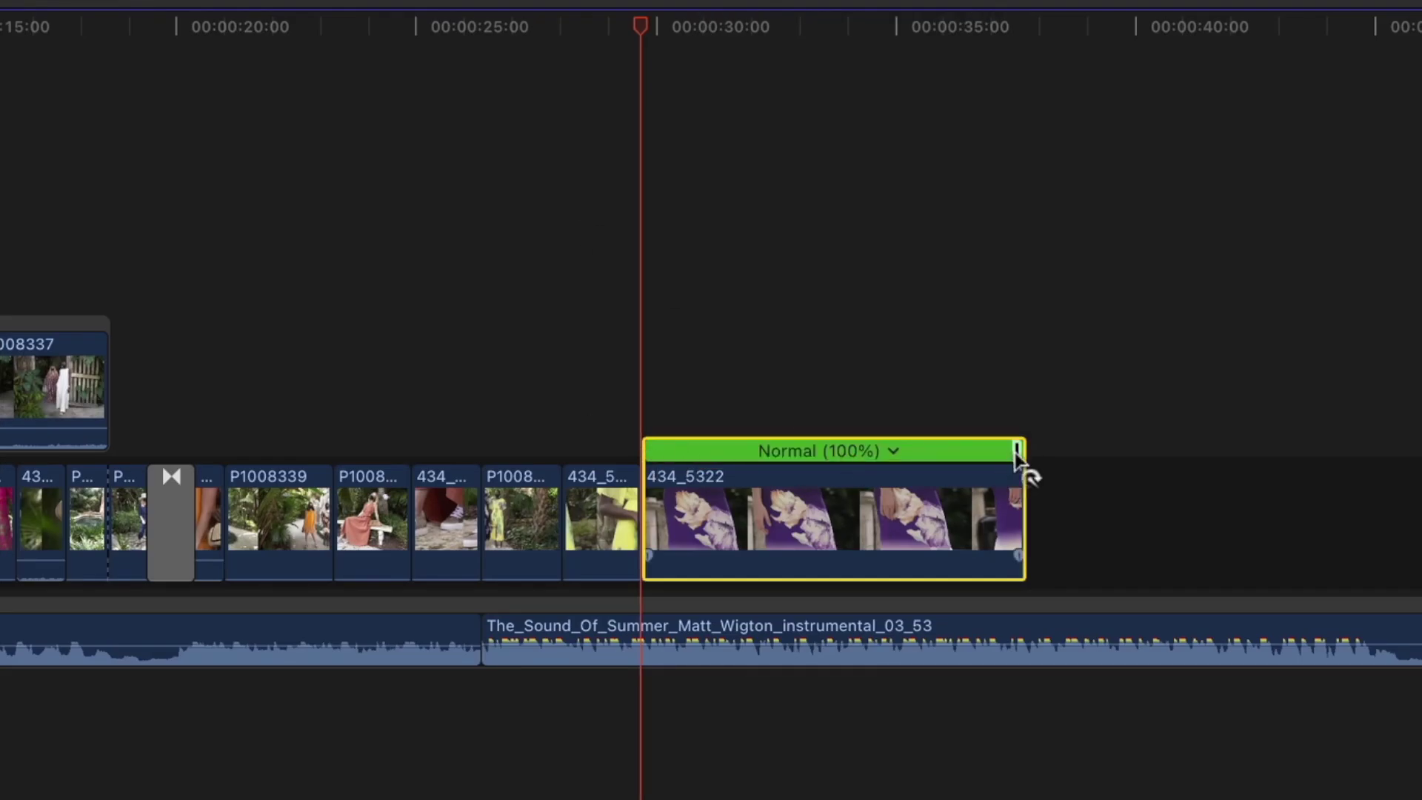
left_click_drag(1015, 452, 910, 485)
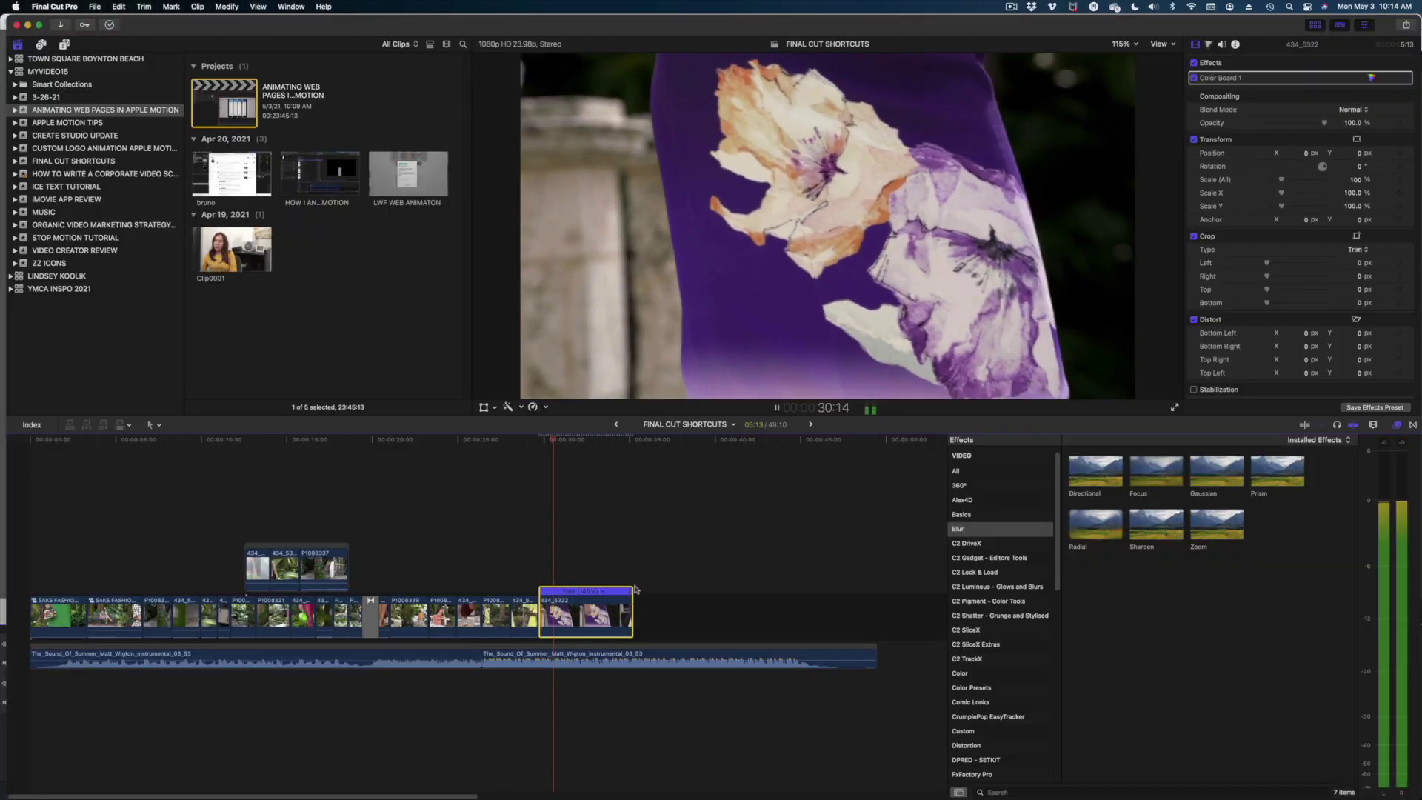
key("XF86AudioLowerVolume")
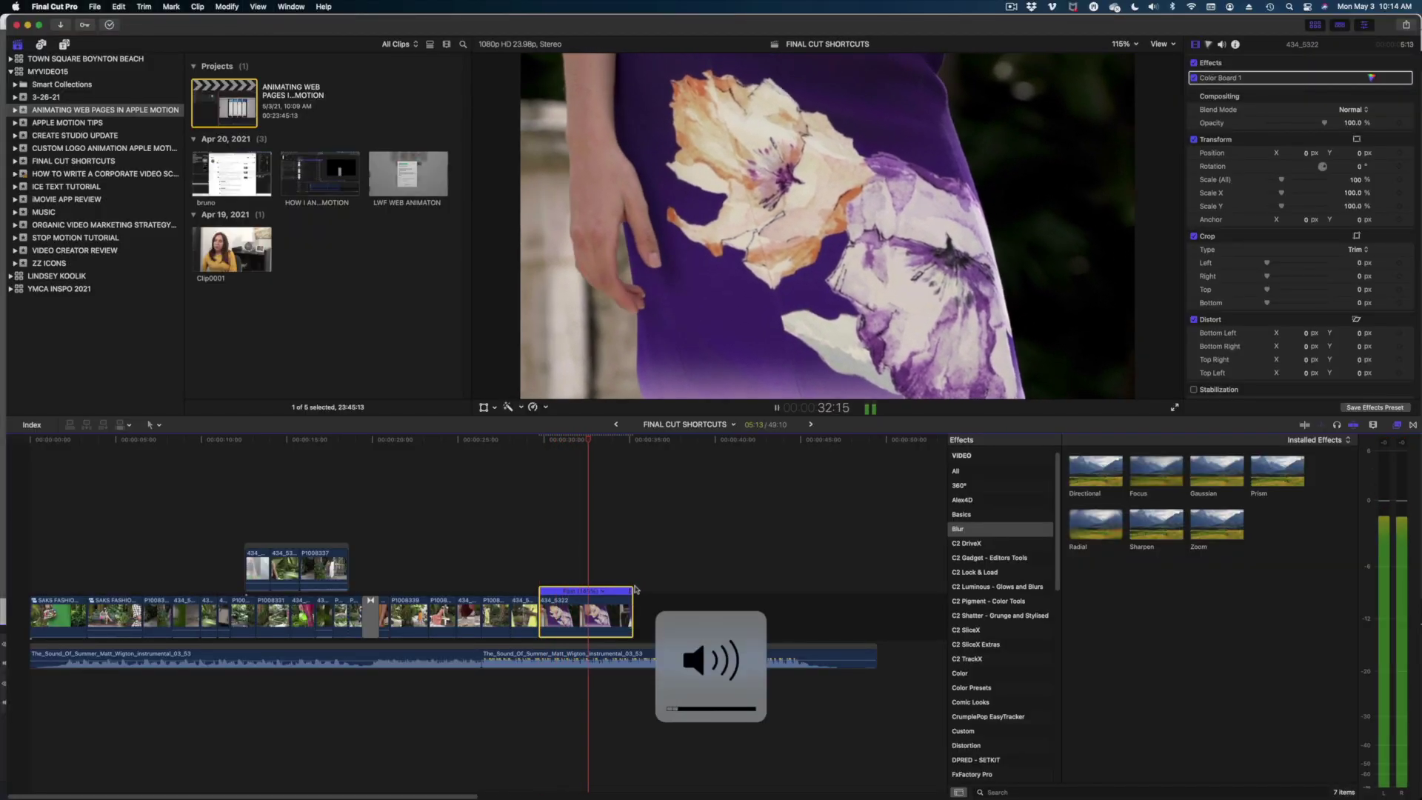
key("space")
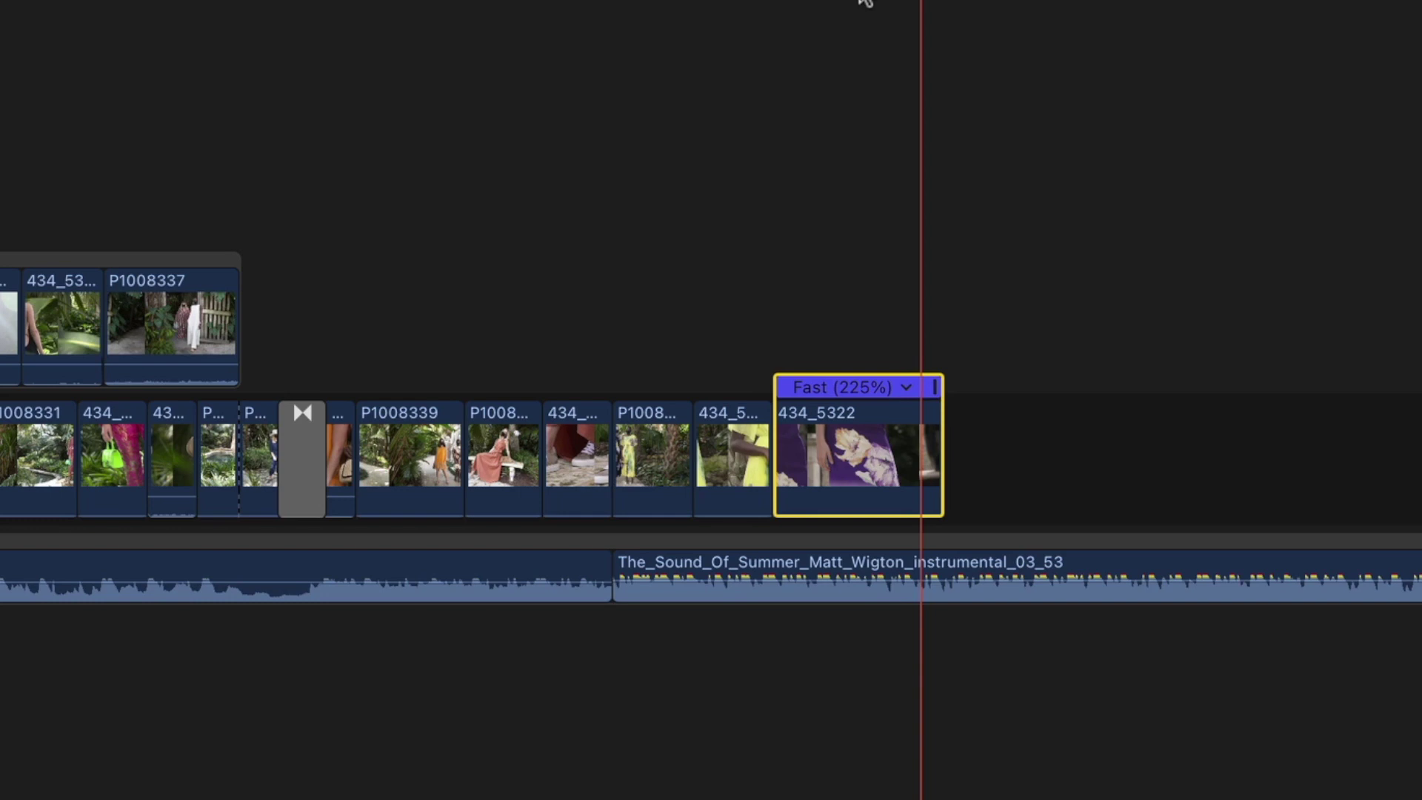
left_click(572, 444)
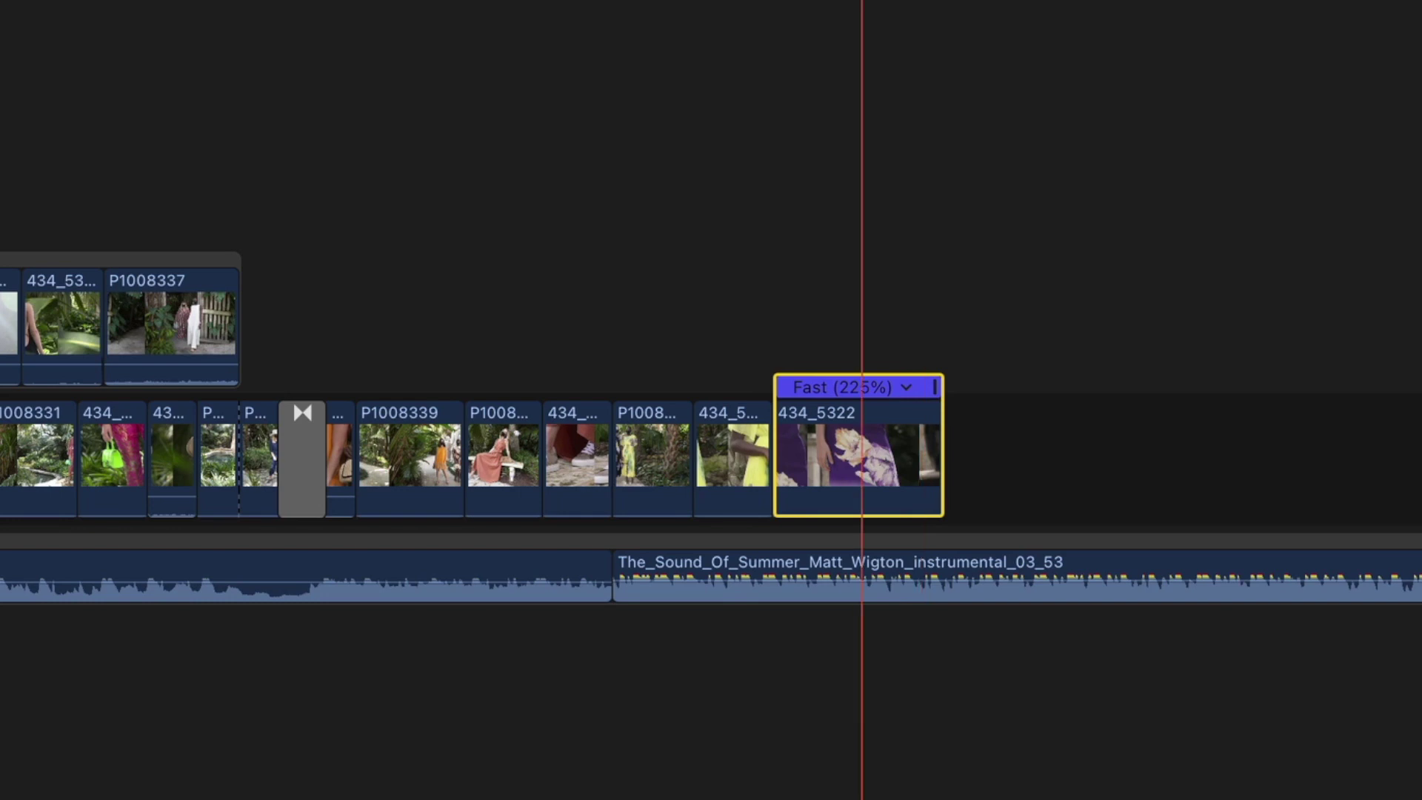
- Add a freeze frame at the edit point of clip 434_5319 and lengthen the hold section
left_click(614, 2)
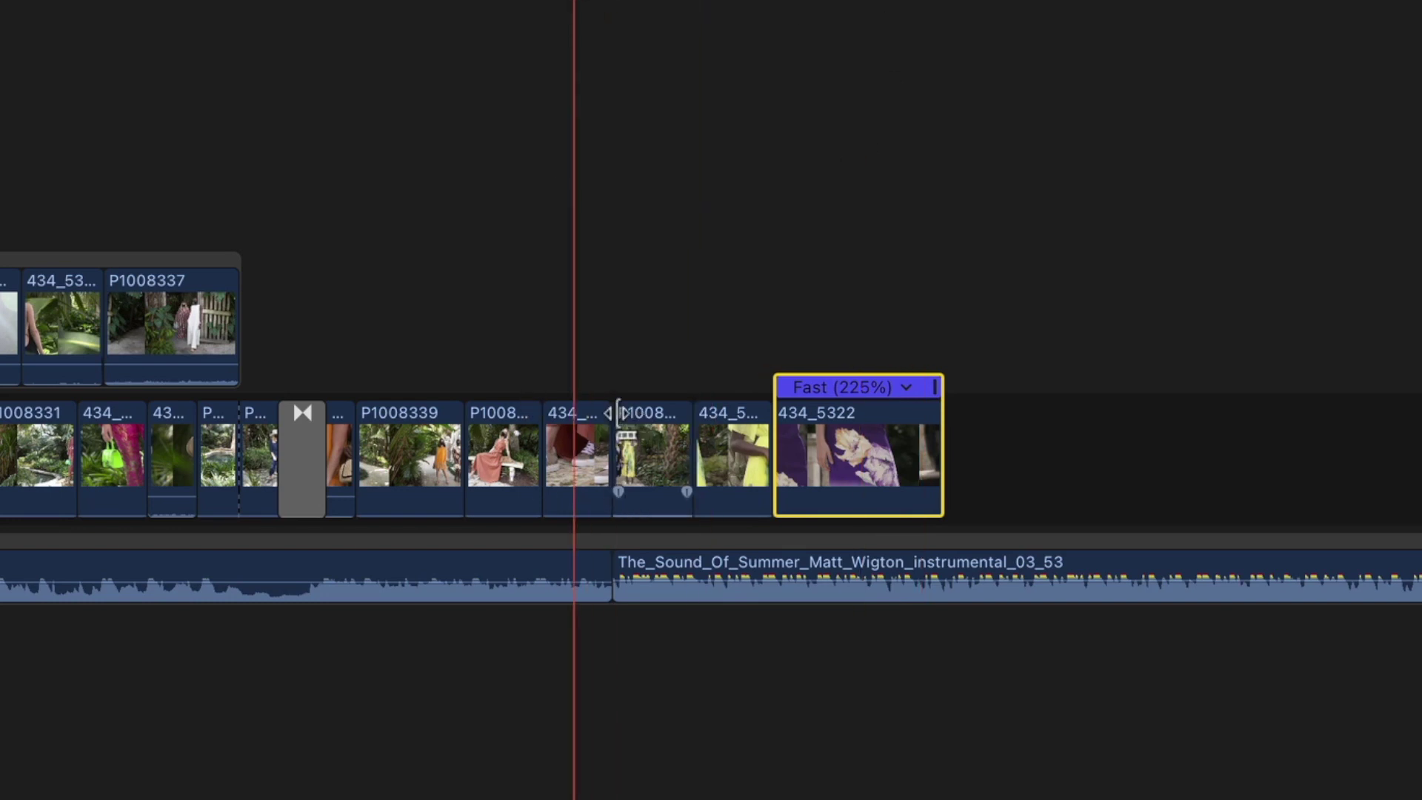
left_click(589, 443)
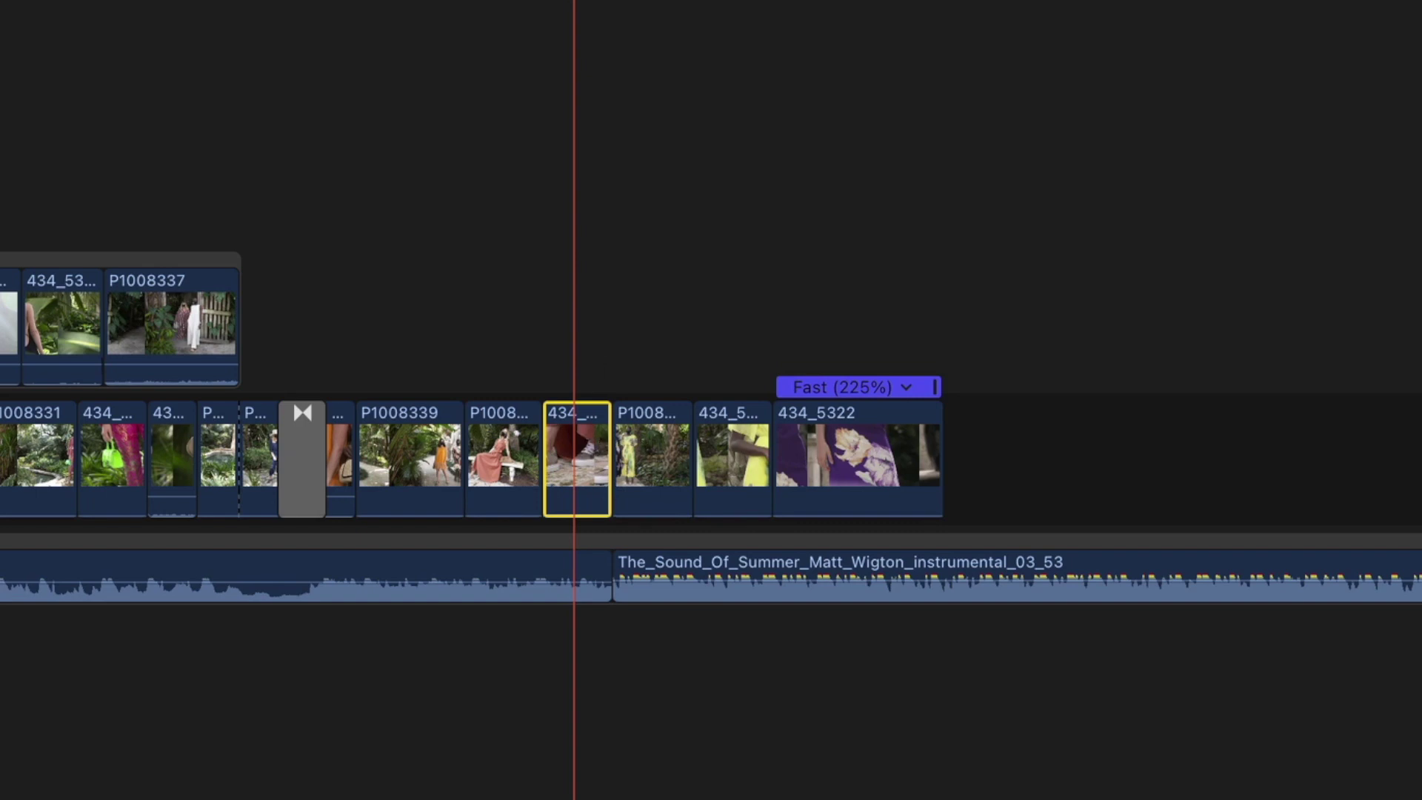
key("shift+h")
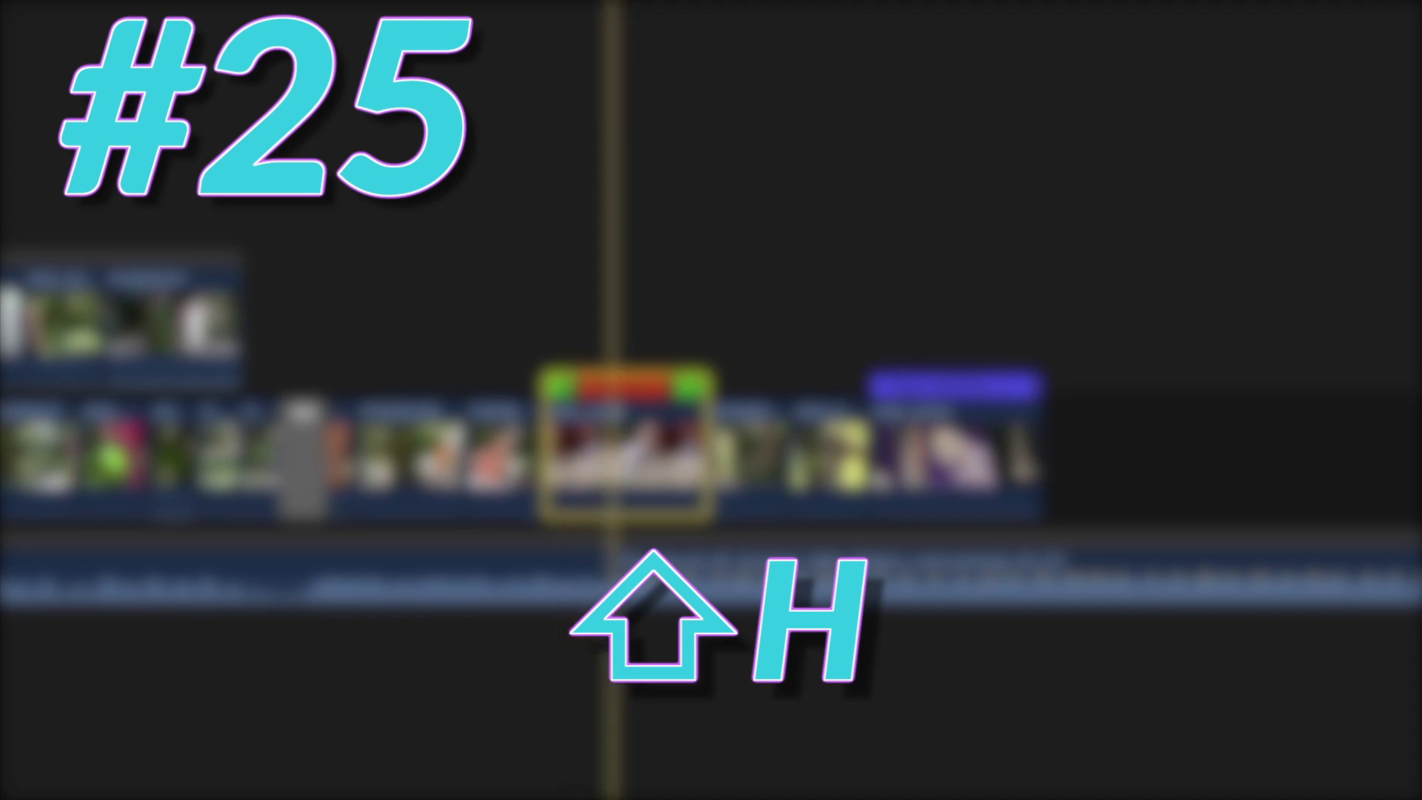
left_click_drag(679, 394, 629, 393)
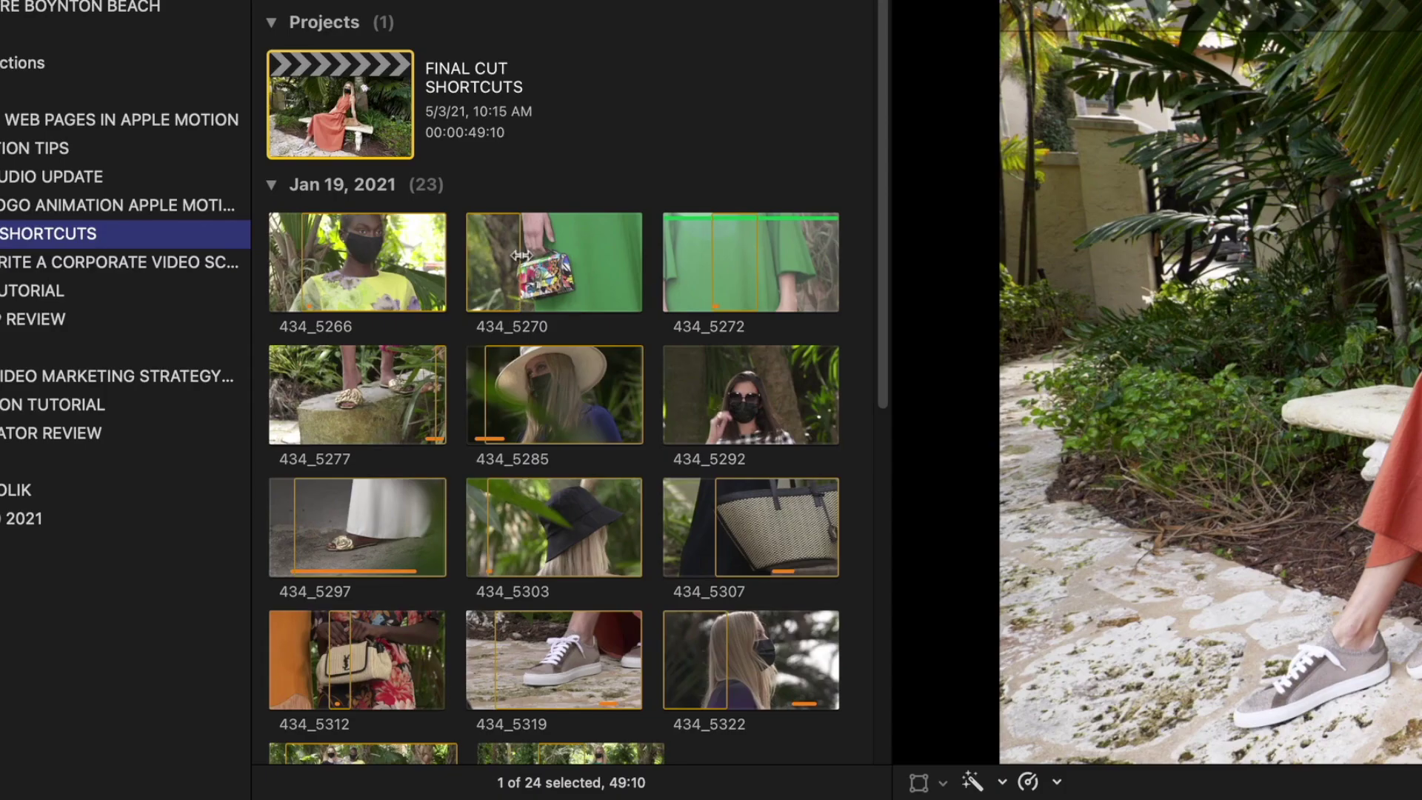
- Mark an In/Out range on browser clip 434_5270, connect it, then insert it at the playhead
left_click(521, 255)
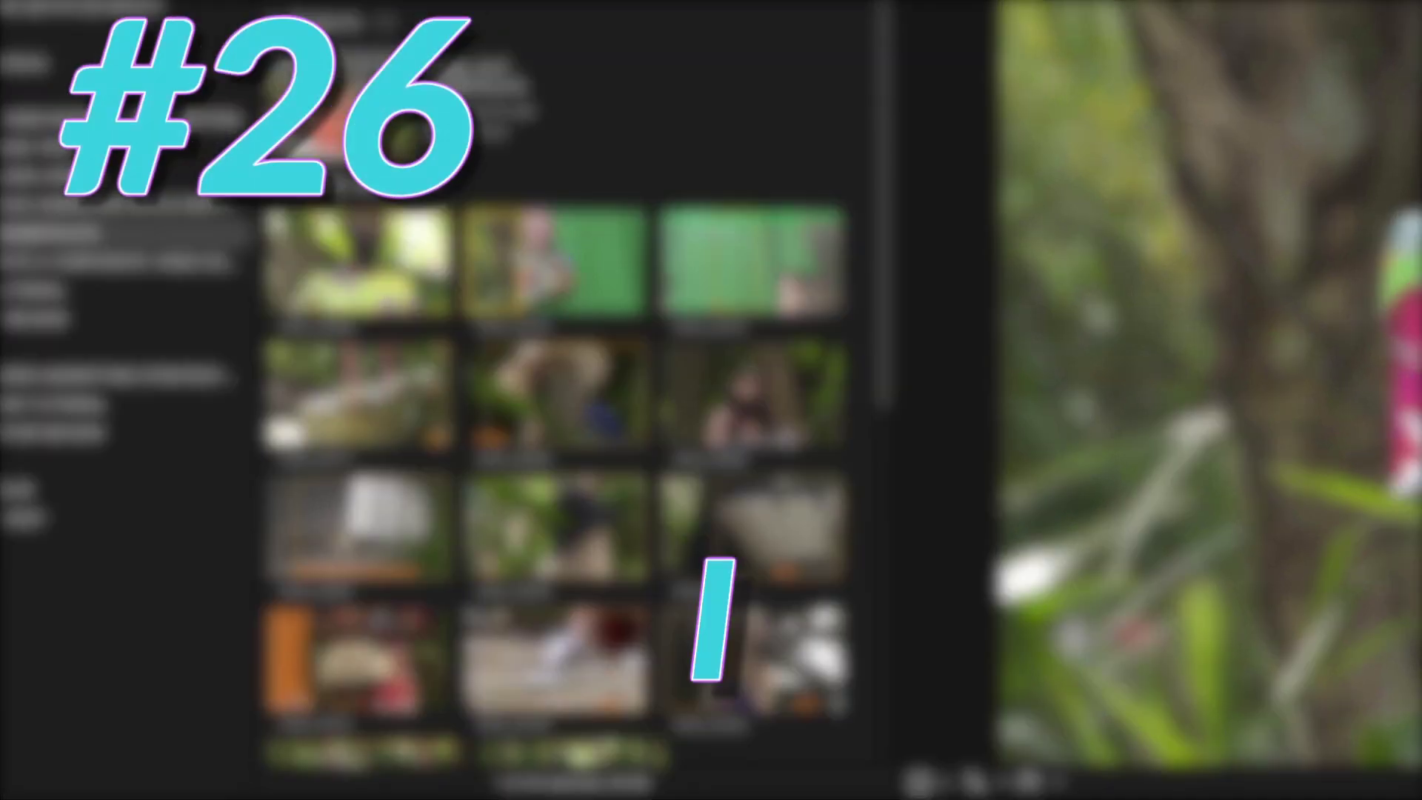
key("i")
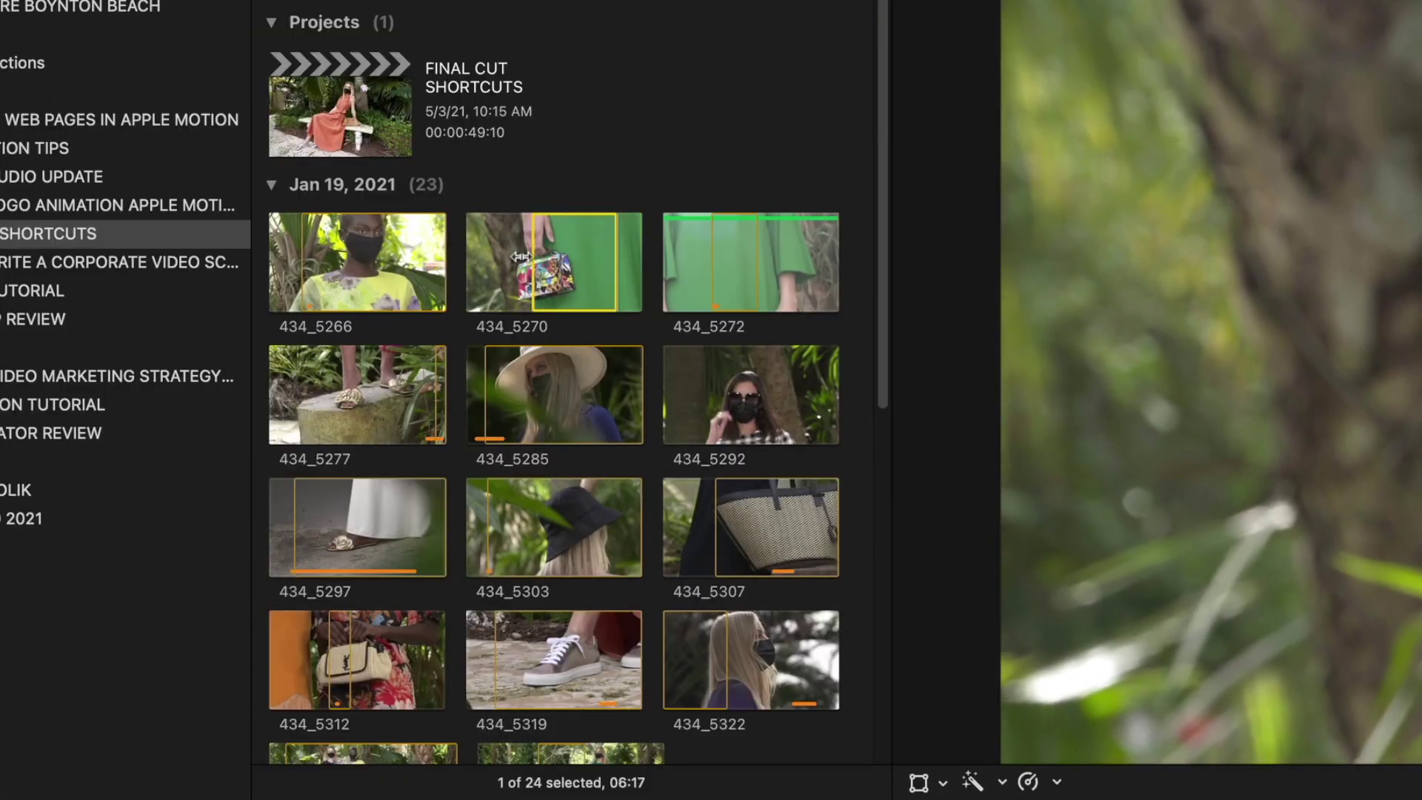
key("o")
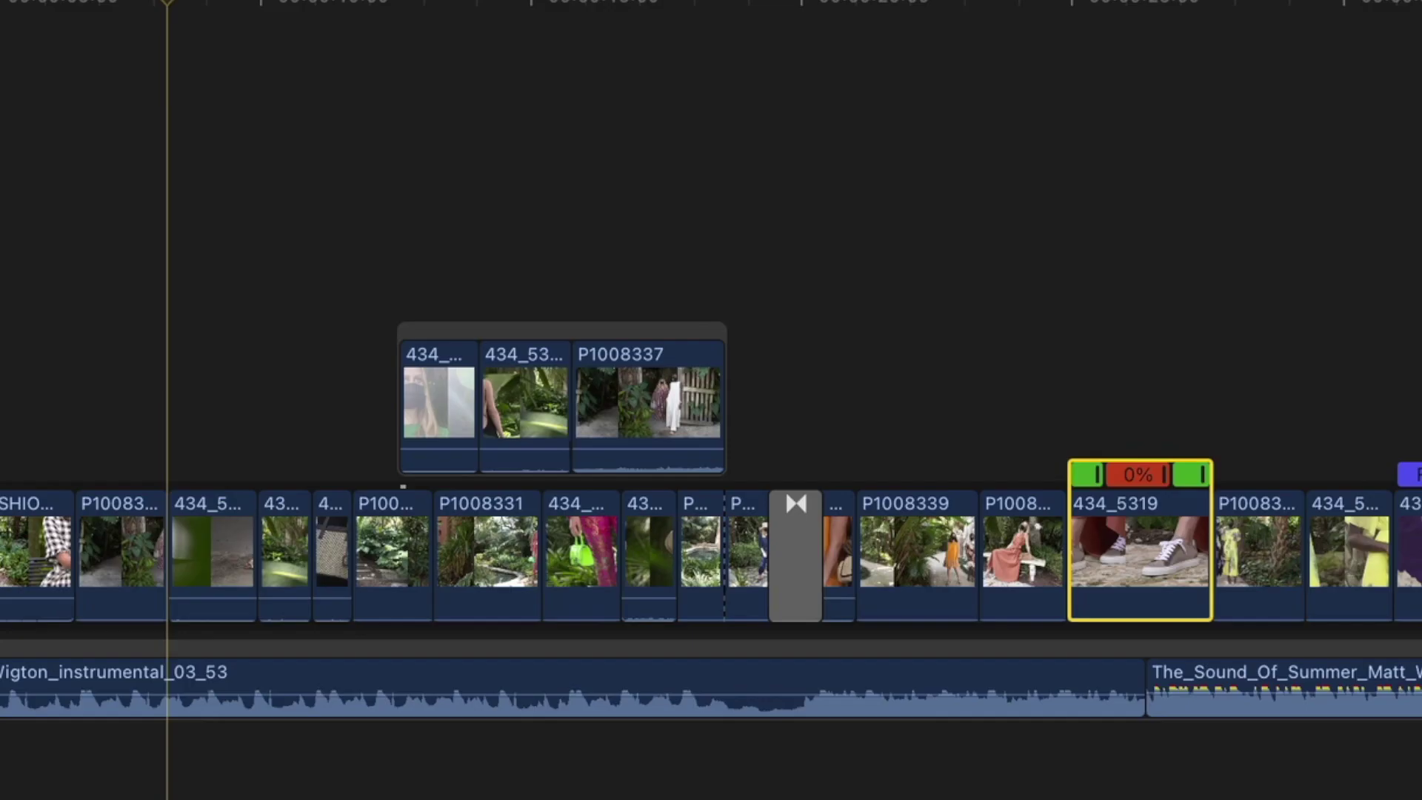
key("q")
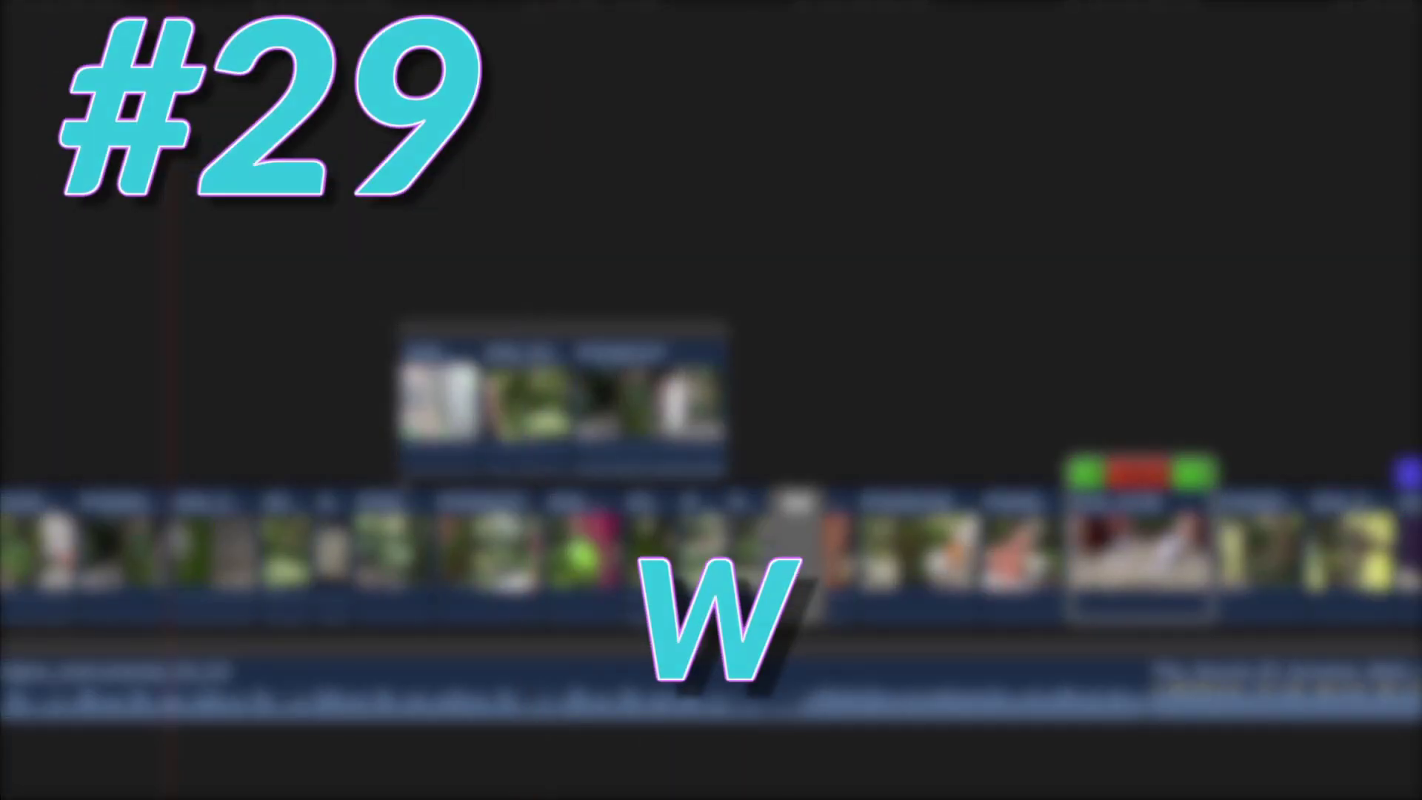
key("w")
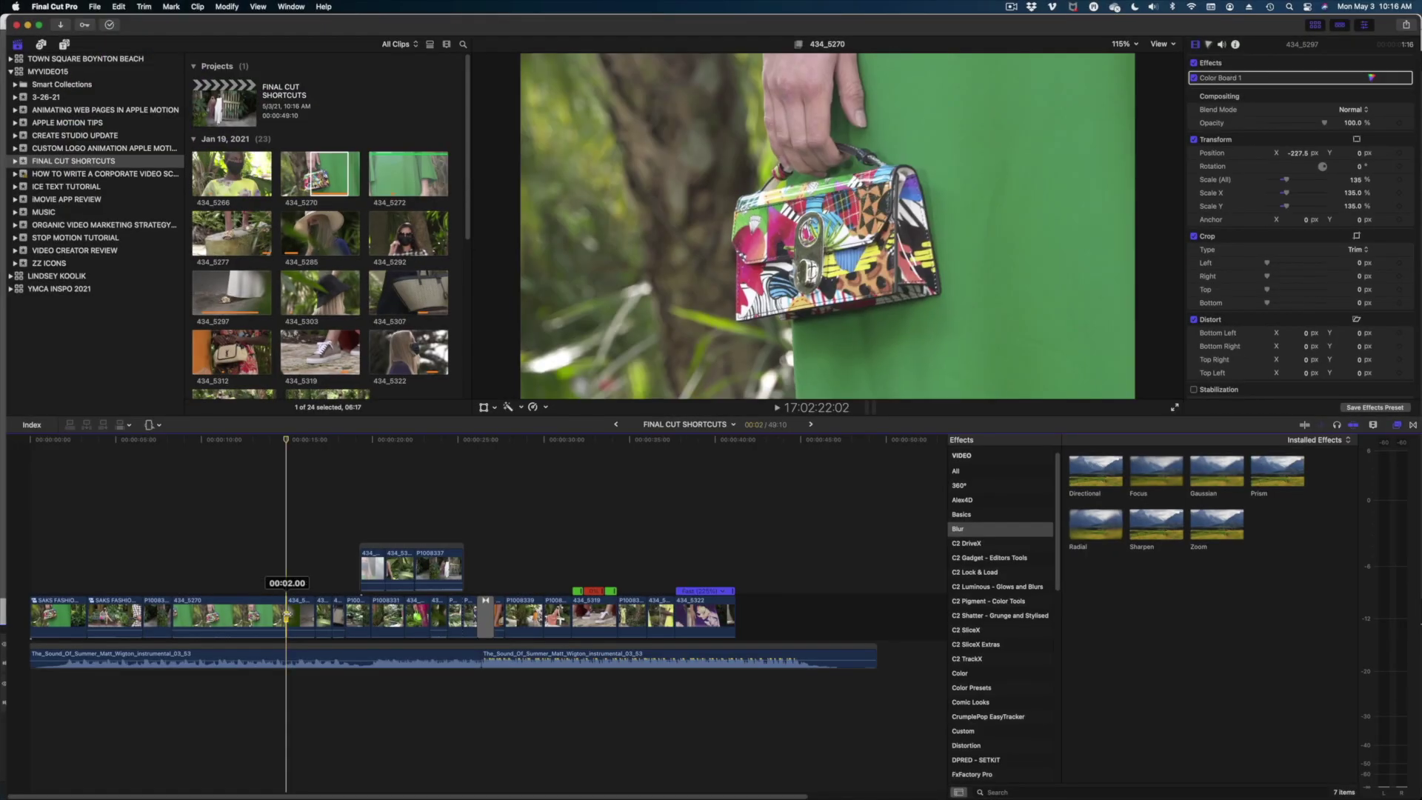
- Drag a 3:10 range across the storyline clips, starting at the playhead
left_click_drag(286, 615, 300, 579)
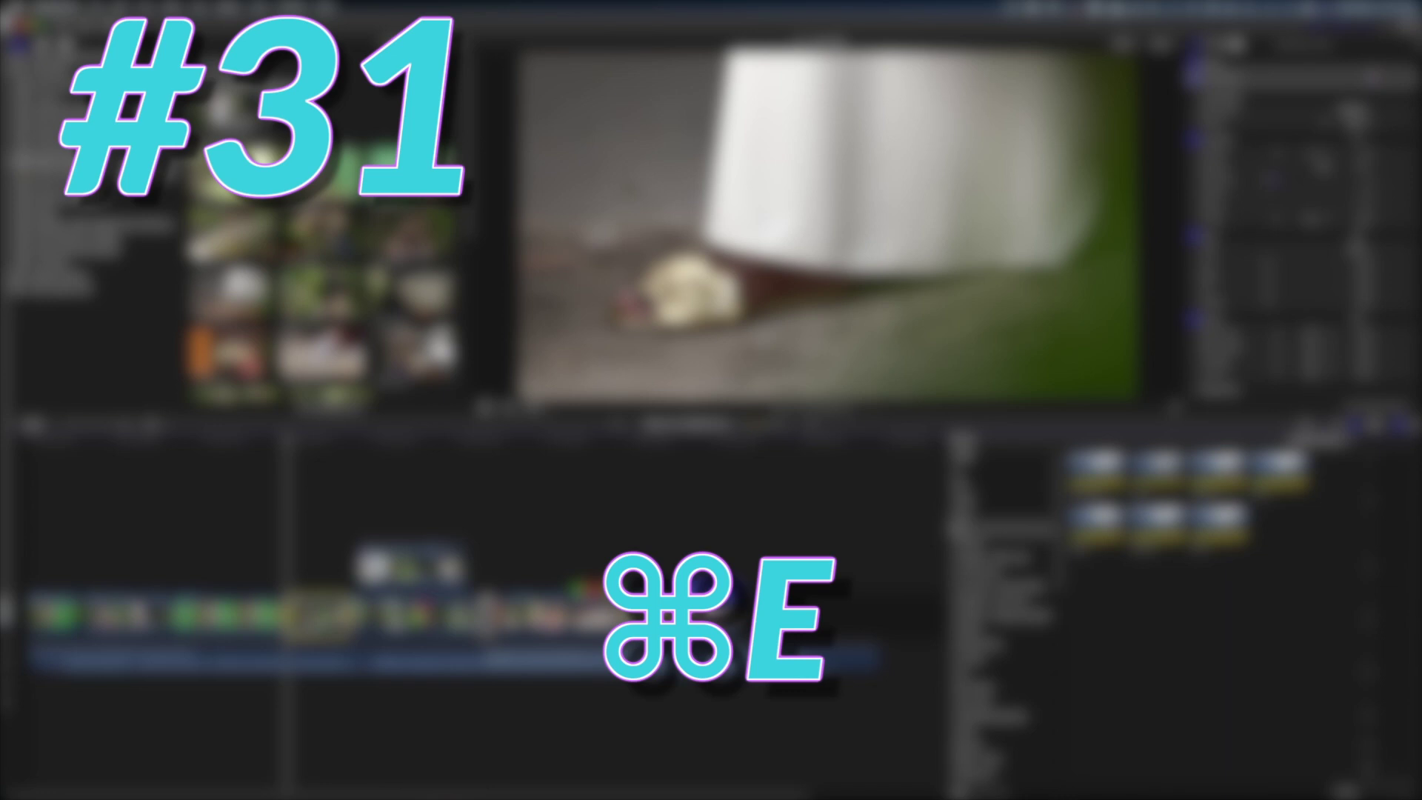
- Start a Master File export of the marked FINAL CUT SHORTCUTS range
key("super+e")
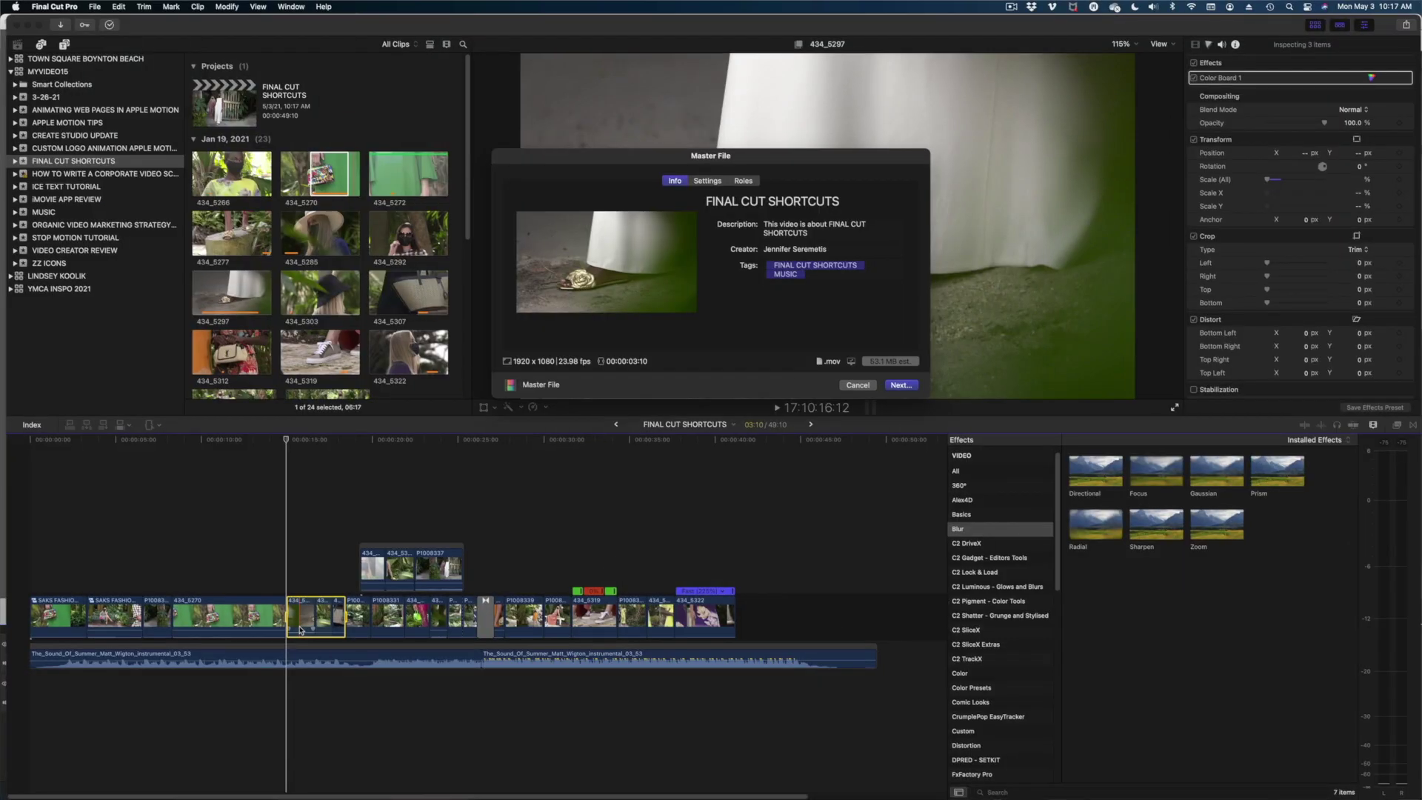